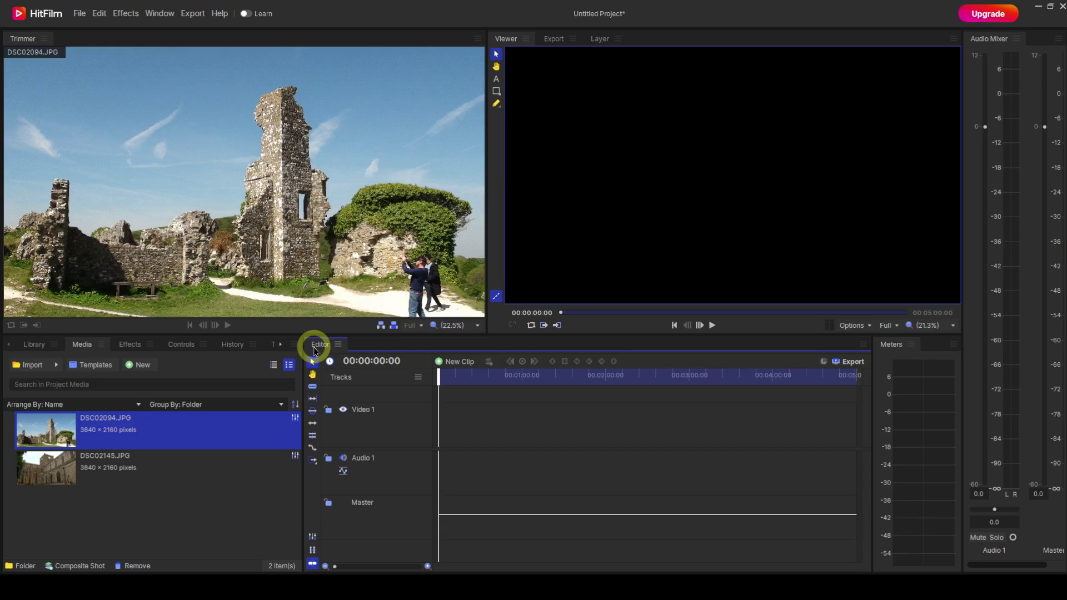
Step: Place DSC02094.JPG at the start of Video 1 and DSC02145.JPG directly above it on a new video track
{"action": "left_click_drag", "start_coordinate": [176, 429], "coordinate": [441, 439]}
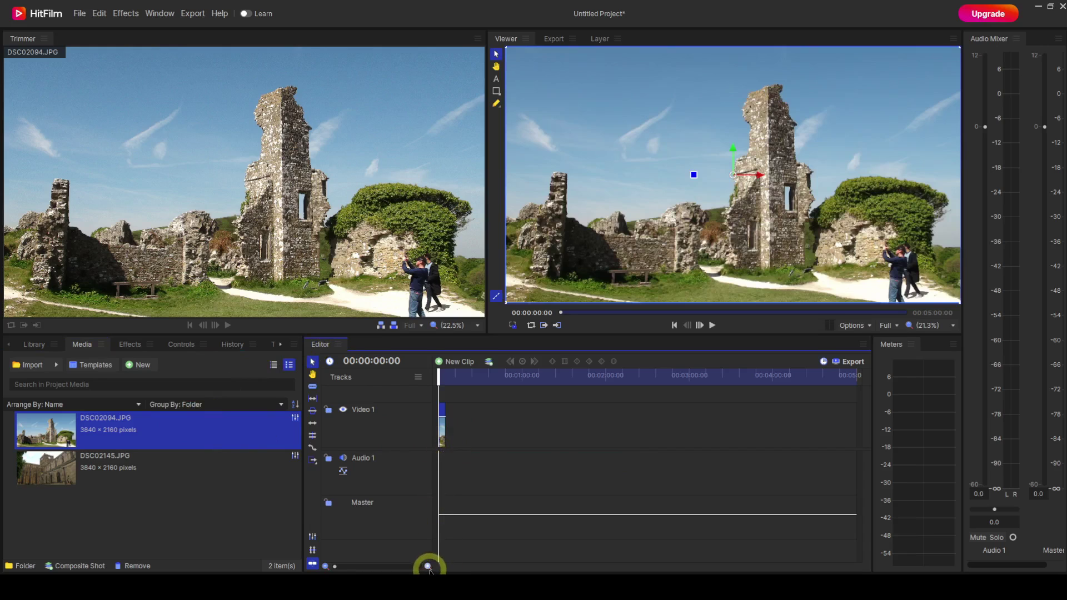
{"action": "left_click_drag", "start_coordinate": [428, 567], "coordinate": [392, 567]}
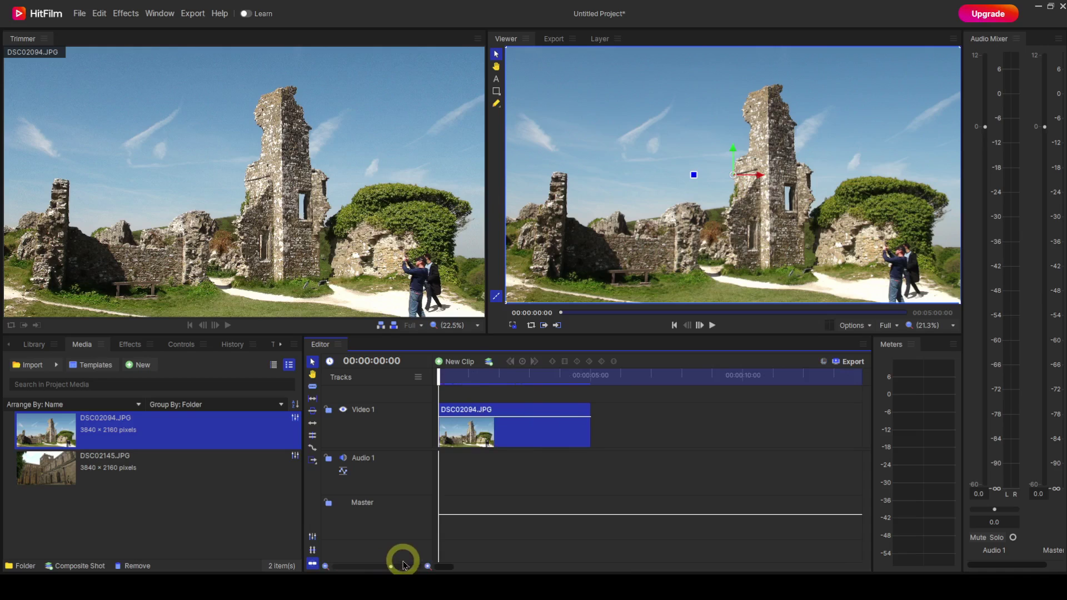
{"action": "left_click", "coordinate": [107, 470]}
{"action": "left_click_drag", "start_coordinate": [108, 469], "coordinate": [443, 406]}
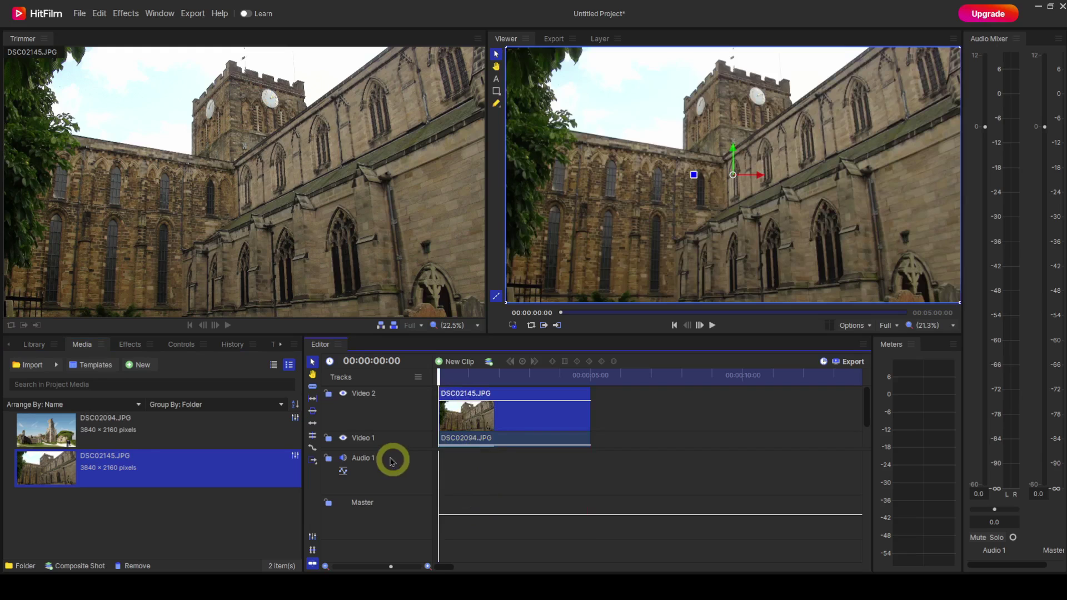
Step: Enlarge the timeline's video track area and insert an empty video track above Video 2
{"action": "left_click_drag", "start_coordinate": [381, 448], "coordinate": [374, 503]}
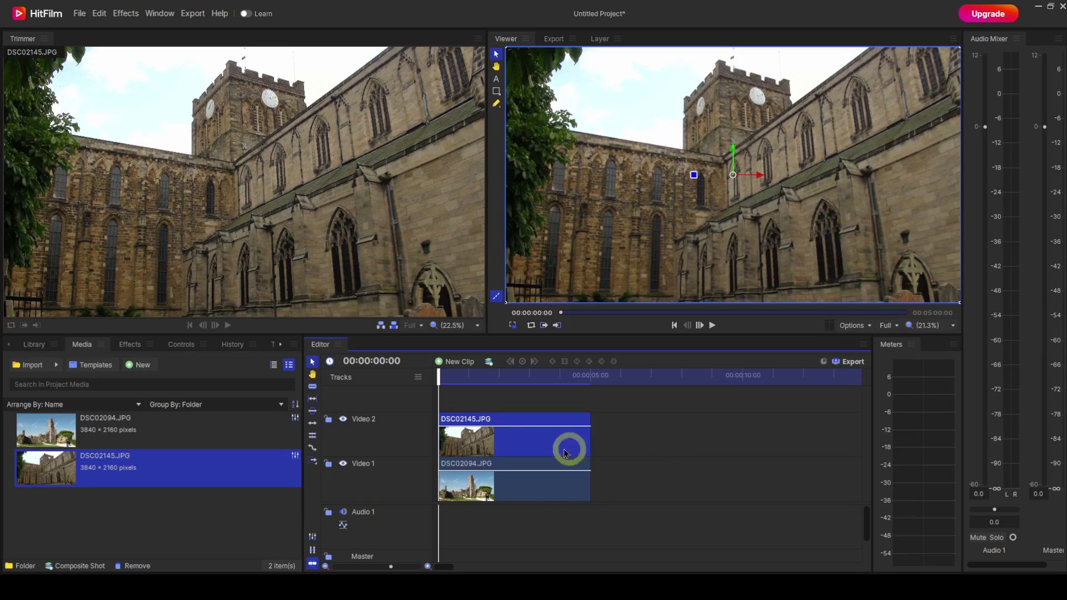
{"action": "right_click", "coordinate": [388, 400]}
{"action": "left_click", "coordinate": [398, 400]}
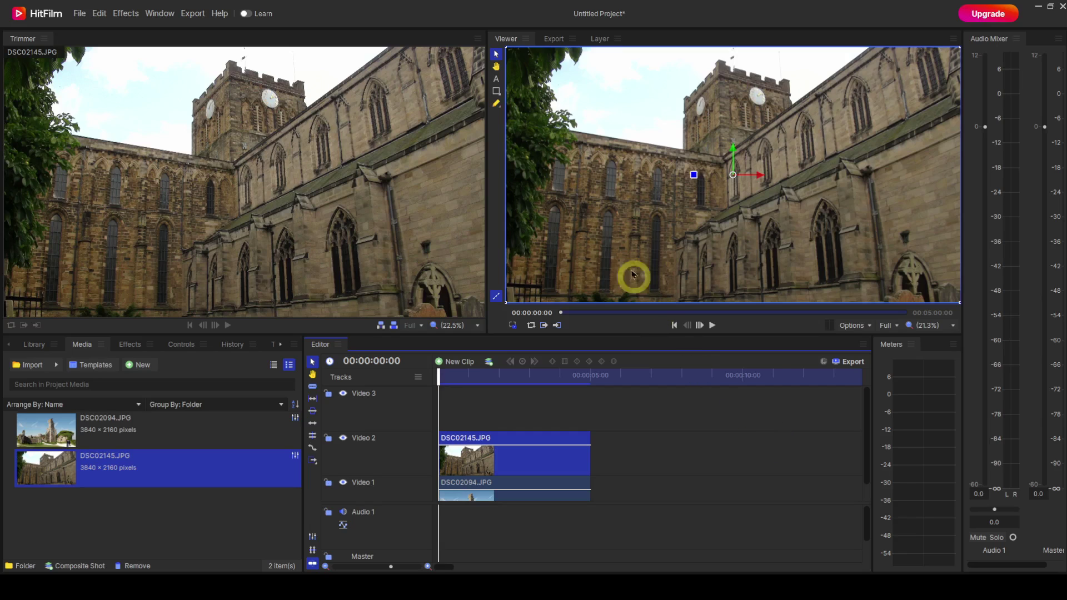
Step: Add a text clip reading "Hexham Abbey" near the centre of the frame over the abbey image
{"action": "left_click", "coordinate": [497, 80]}
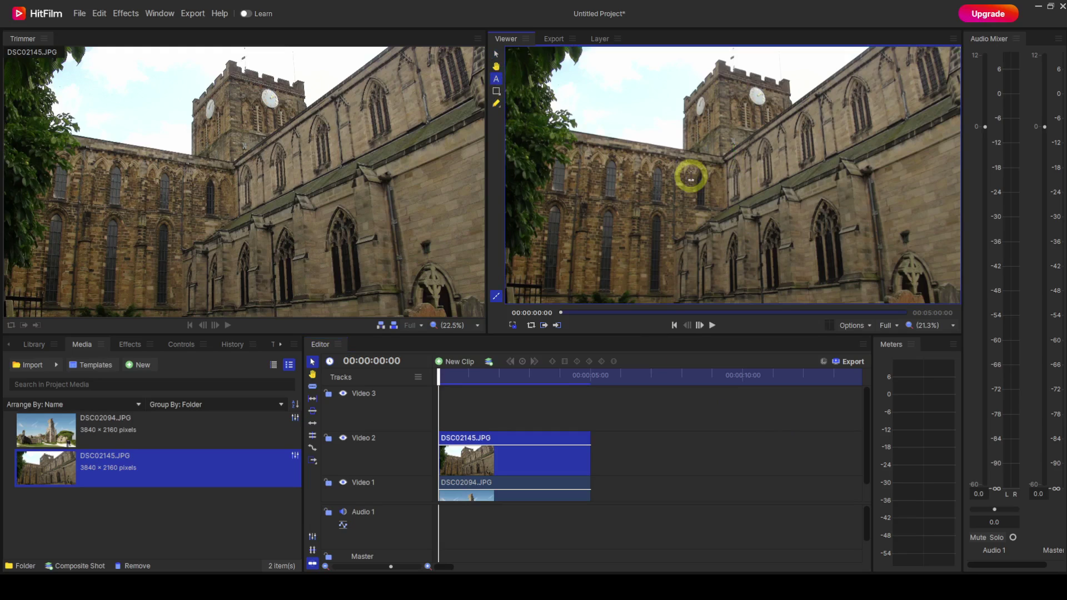
{"action": "left_click", "coordinate": [690, 176]}
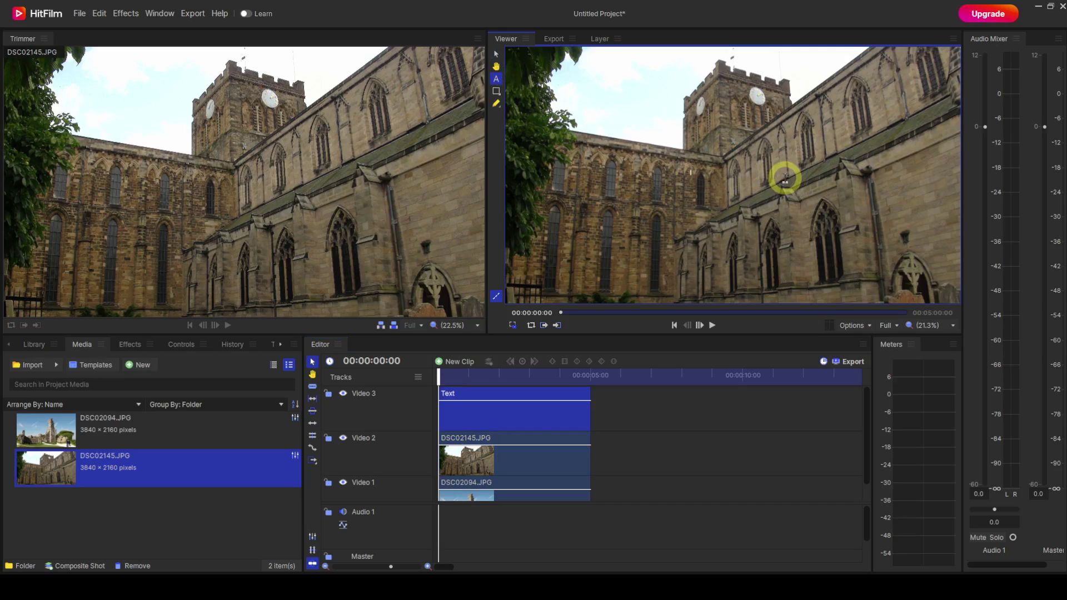
{"action": "type", "text": "Hexham A"}
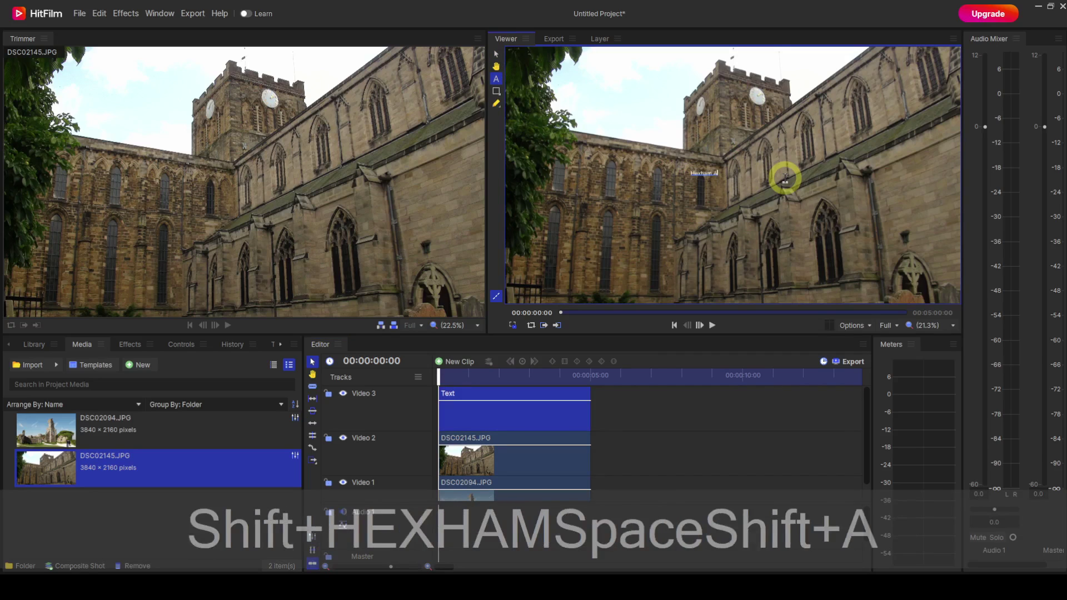
{"action": "type", "text": "bb"}
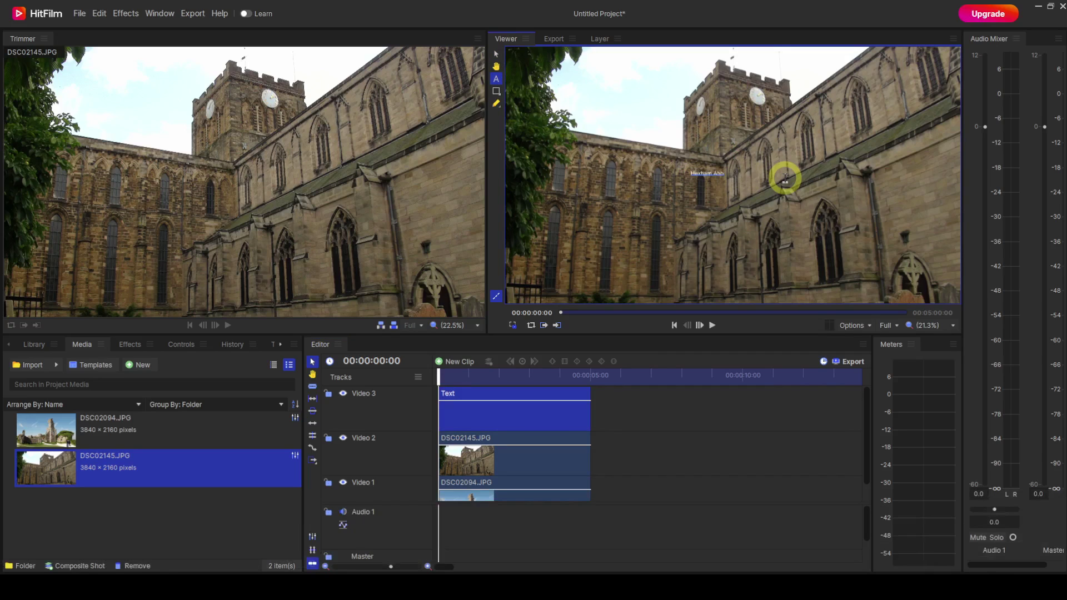
{"action": "type", "text": "ey"}
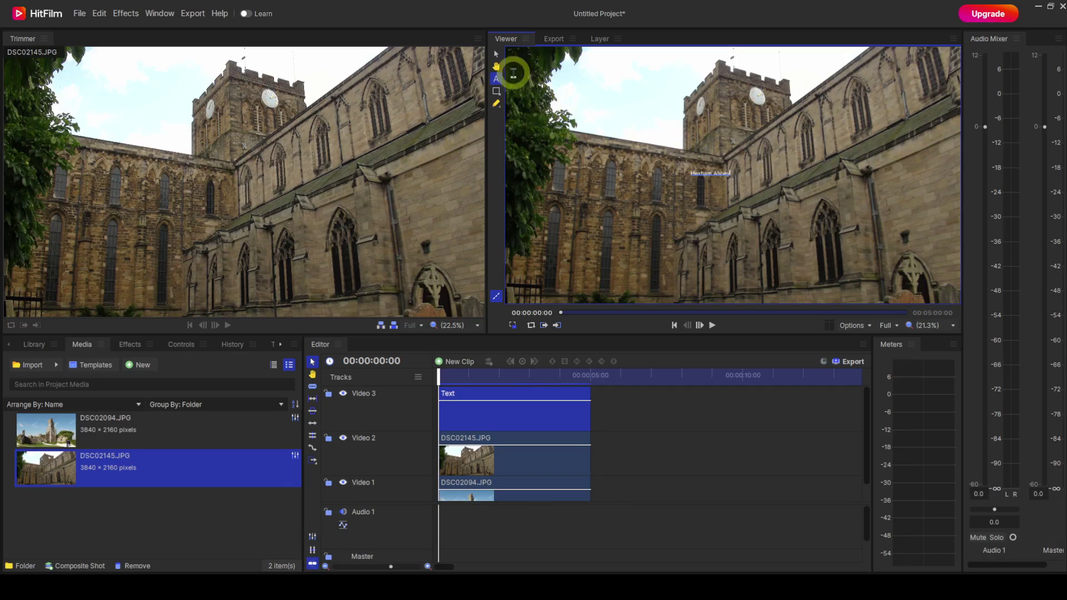
{"action": "left_click", "coordinate": [497, 56]}
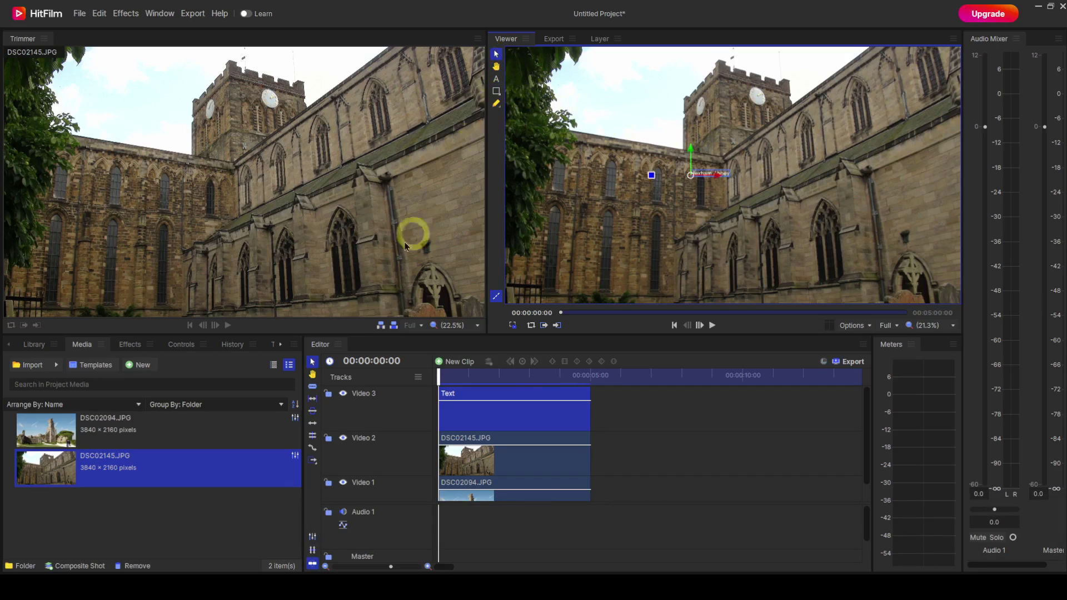
Step: Set the font size of the "Hexham Abbey" text to 228
{"action": "left_click", "coordinate": [280, 344]}
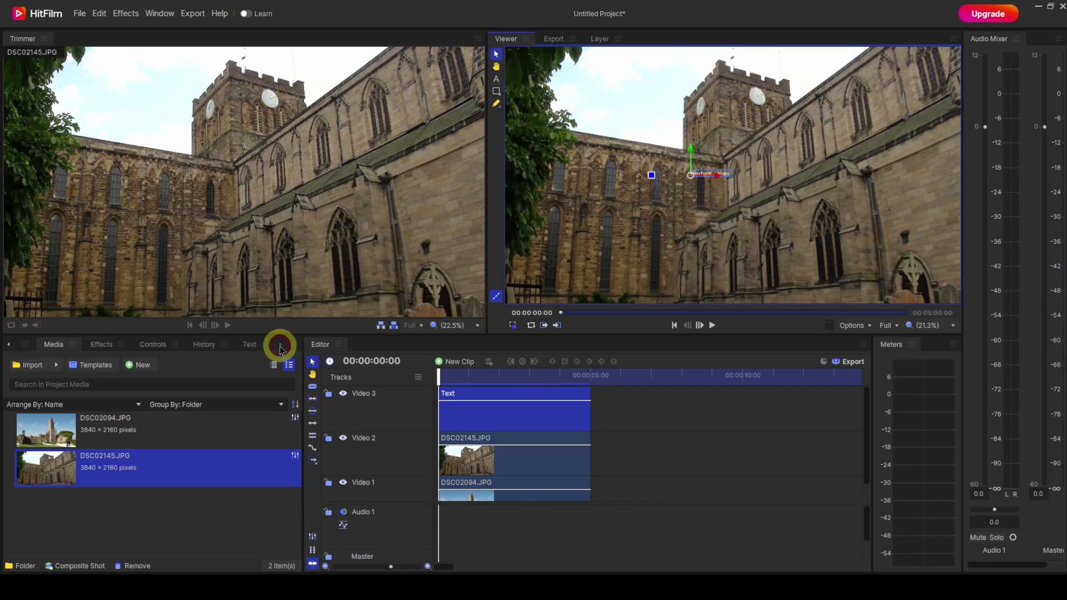
{"action": "left_click", "coordinate": [248, 347]}
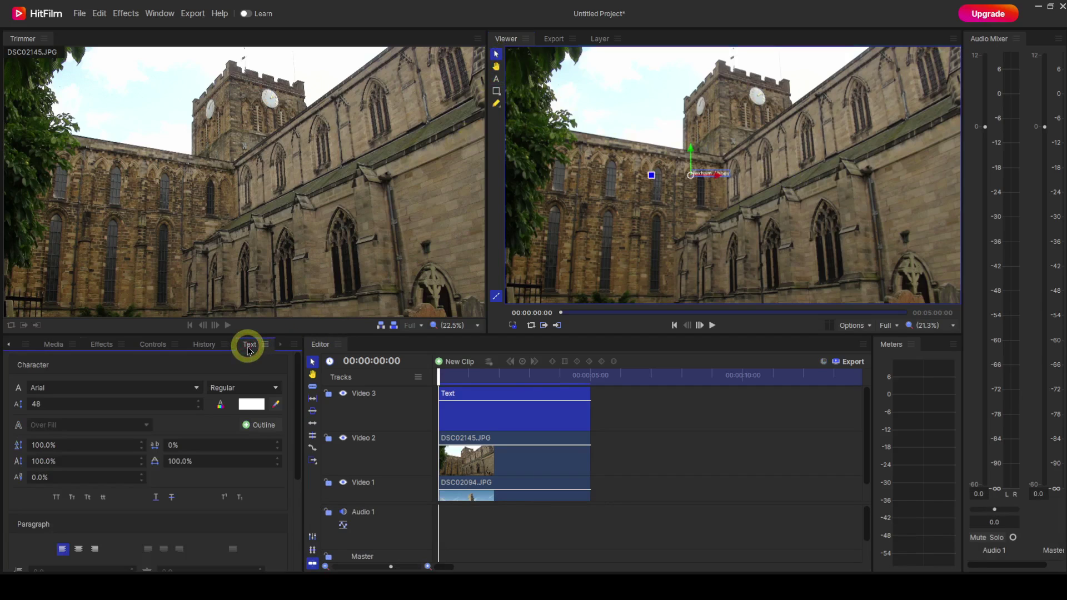
{"action": "double_click", "coordinate": [39, 401]}
{"action": "type", "text": "52"}
{"action": "left_click_drag", "start_coordinate": [40, 401], "coordinate": [39, 401]}
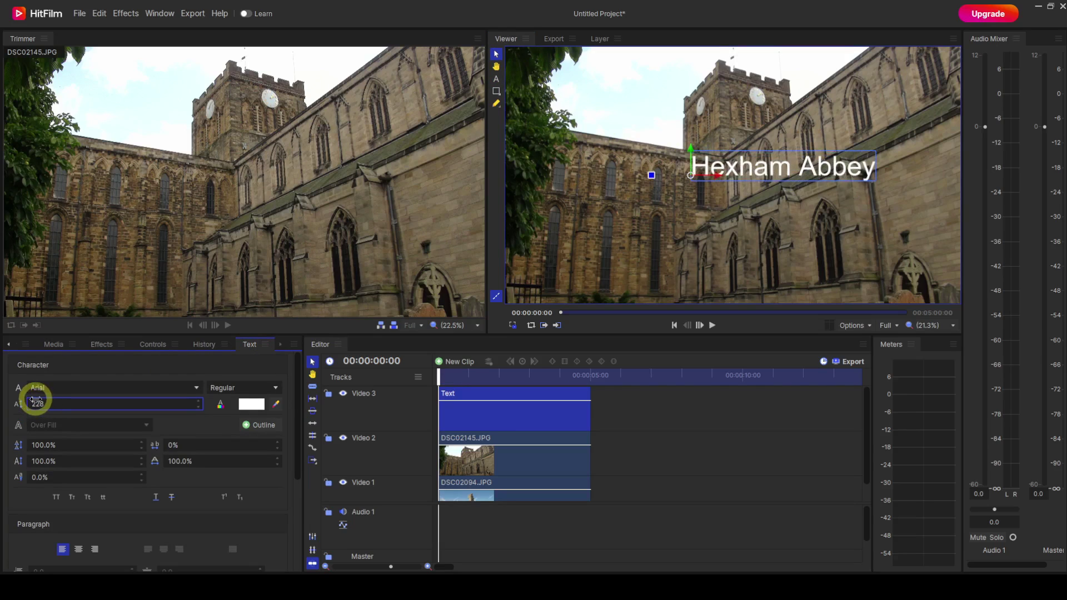
Step: Remove the text clip and both photo clips, DSC02145.JPG and DSC02094.JPG, from the timeline
{"action": "right_click", "coordinate": [483, 421]}
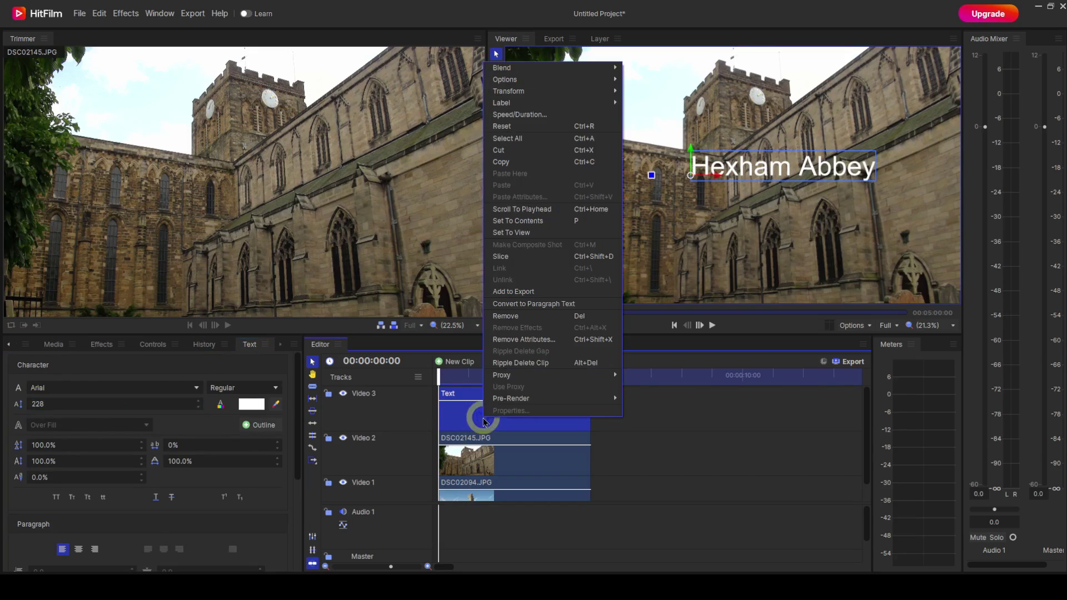
{"action": "left_click", "coordinate": [504, 322]}
{"action": "right_click", "coordinate": [506, 460]}
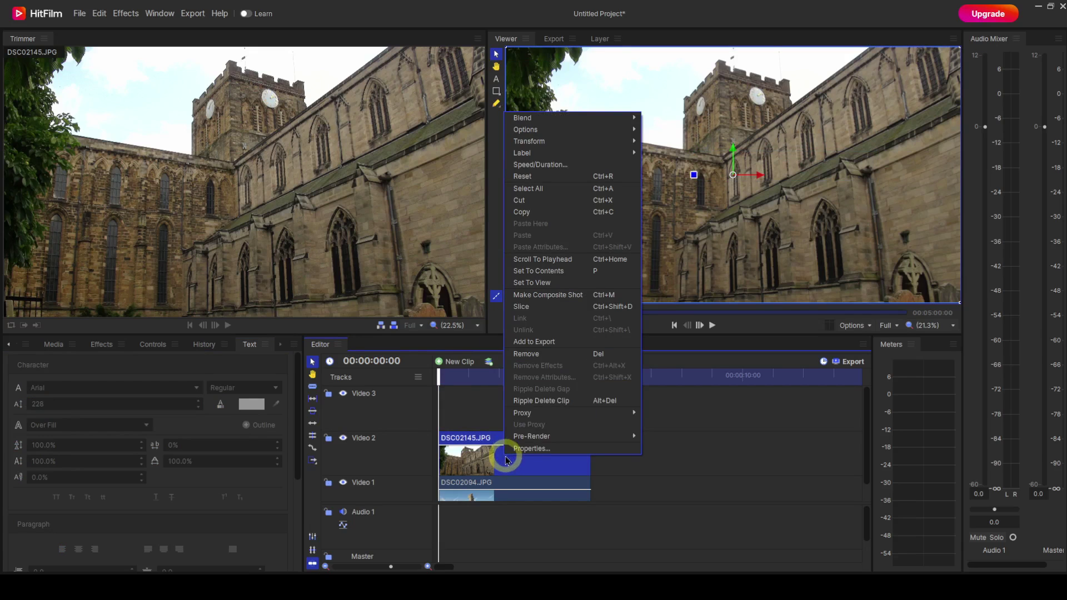
{"action": "left_click", "coordinate": [525, 354]}
{"action": "right_click", "coordinate": [496, 497]}
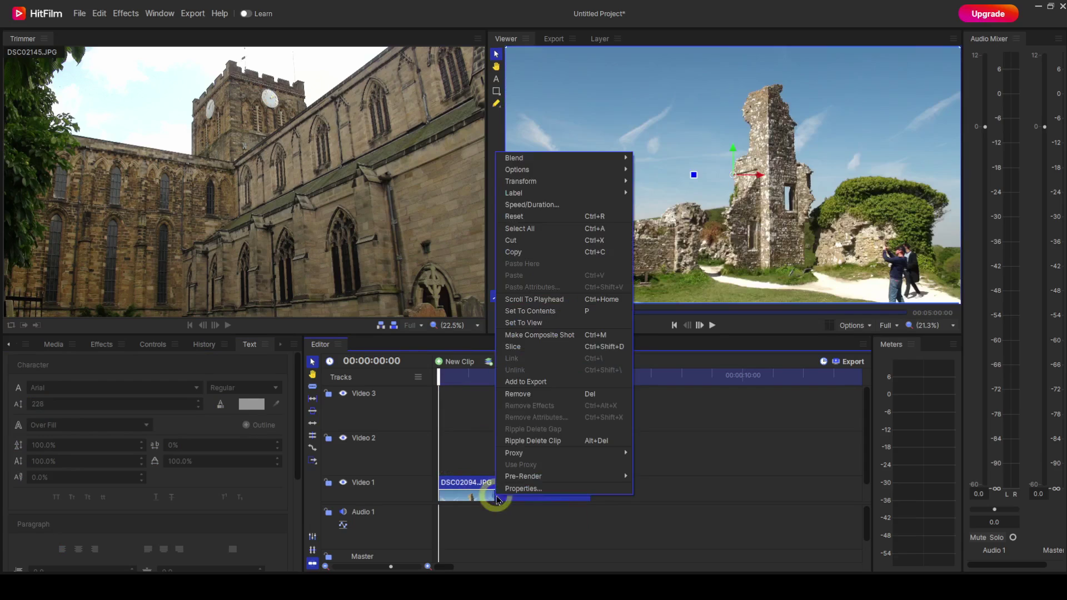
{"action": "left_click", "coordinate": [516, 394]}
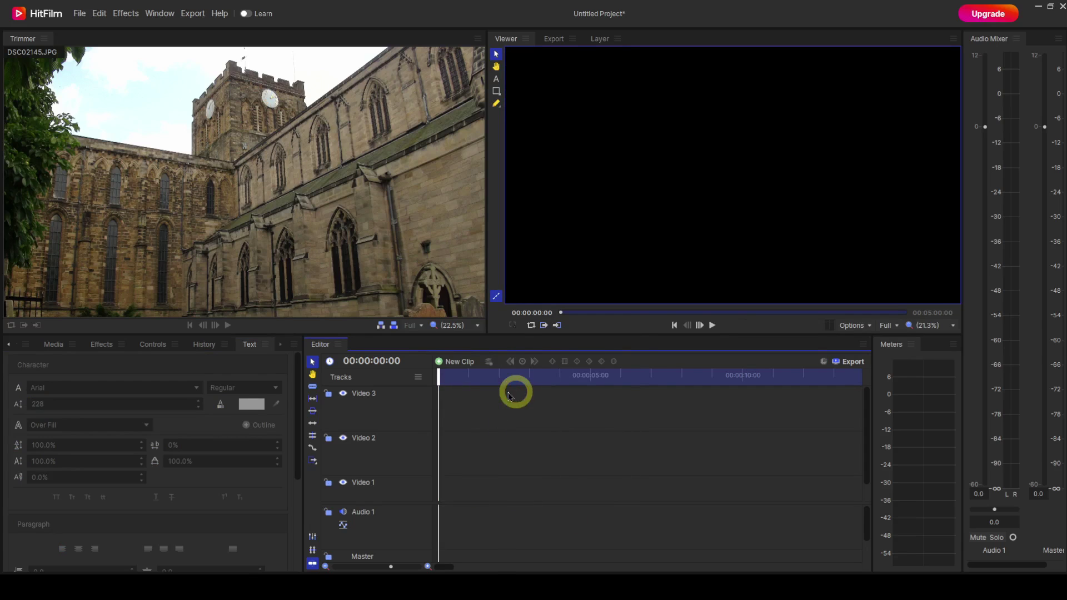
Step: Create a yellow plane clip of 3840 × 2160 pixels at the start of Video 1
{"action": "left_click", "coordinate": [47, 345]}
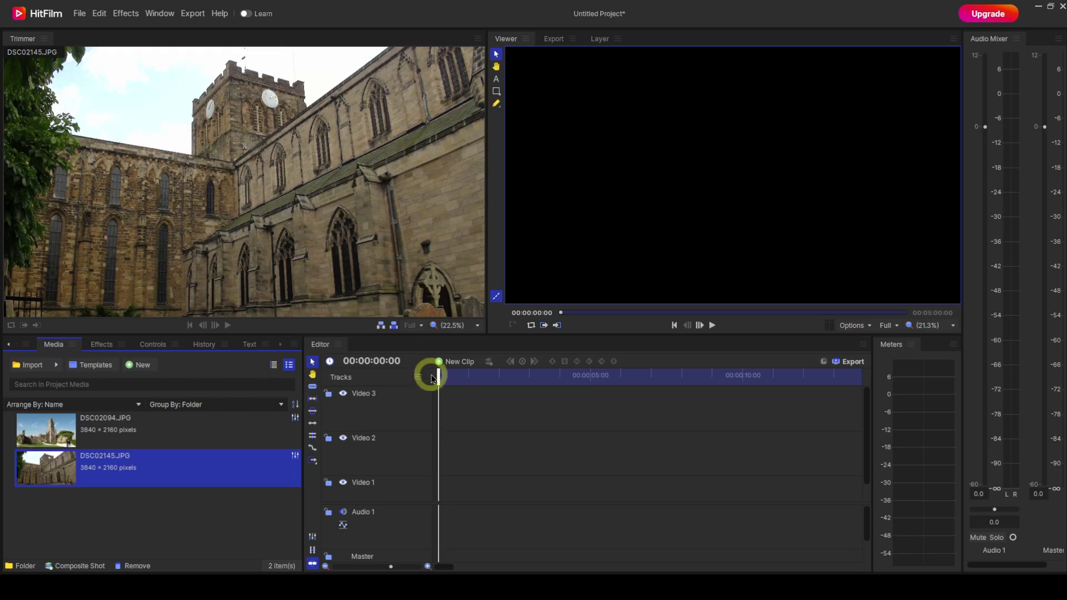
{"action": "left_click", "coordinate": [455, 363]}
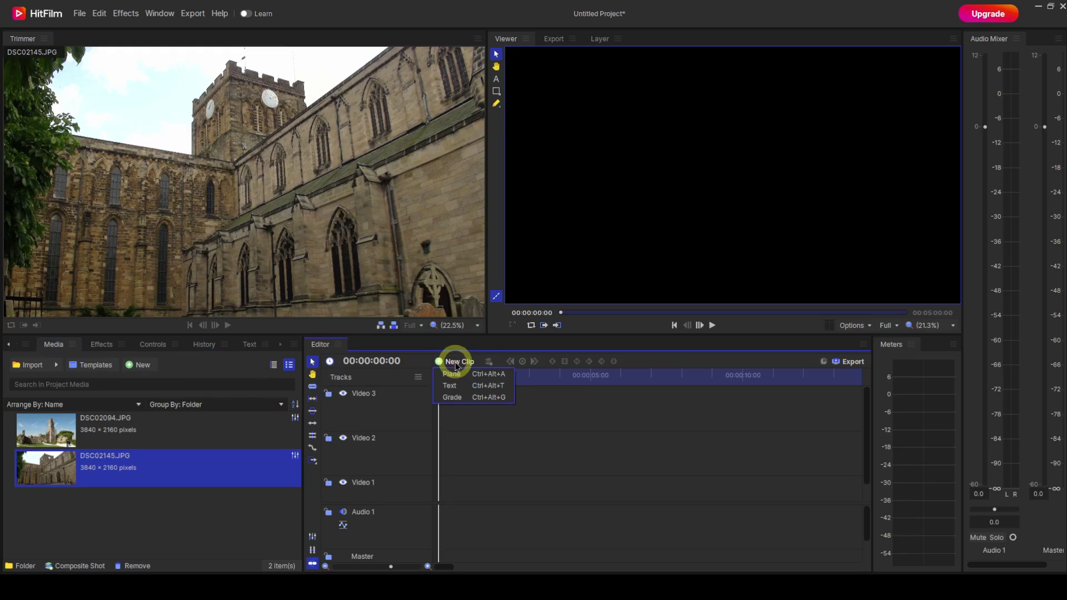
{"action": "left_click", "coordinate": [452, 374]}
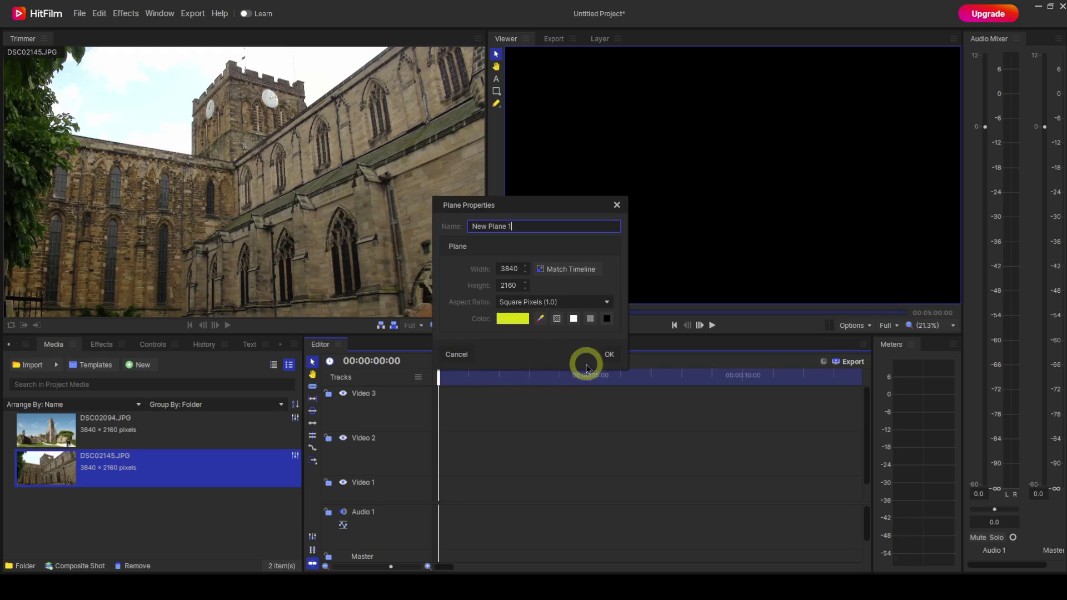
{"action": "left_click", "coordinate": [610, 357]}
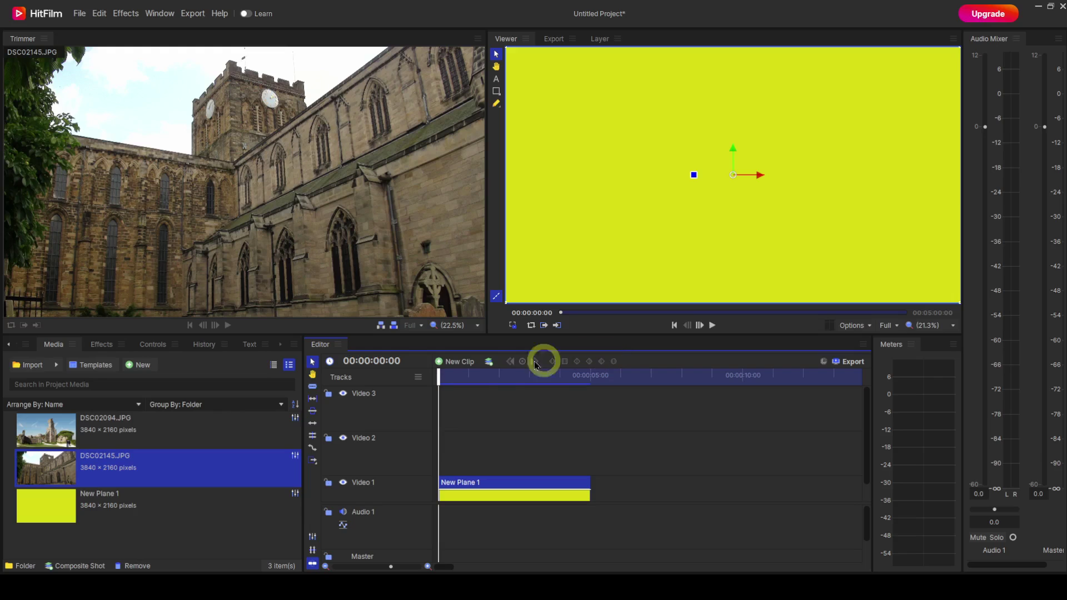
Step: Add a grade clip above the yellow plane on Video 2 and select it
{"action": "left_click", "coordinate": [439, 364]}
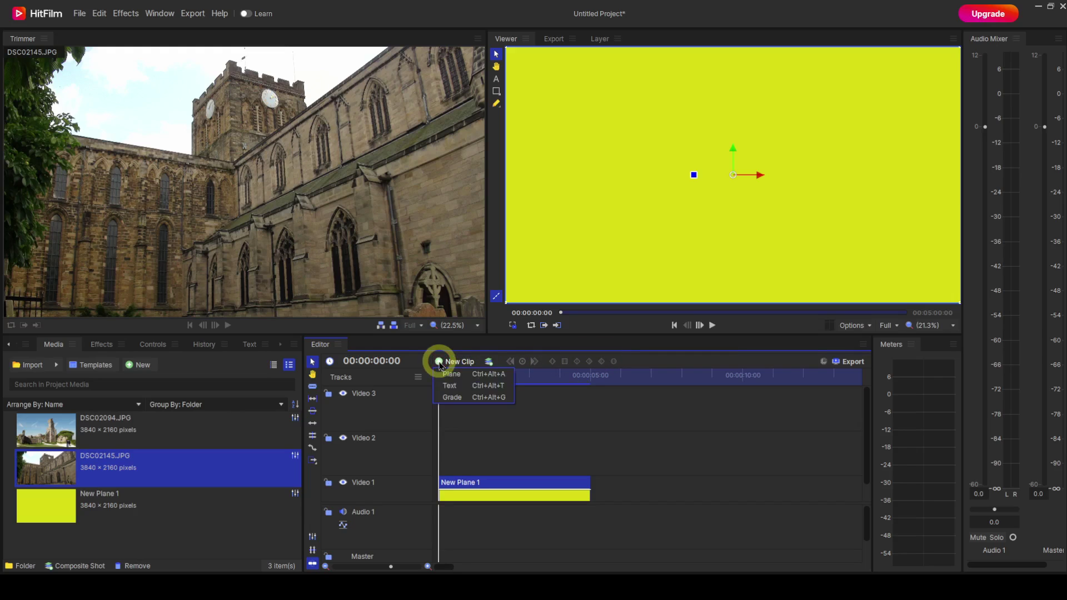
{"action": "left_click", "coordinate": [453, 397]}
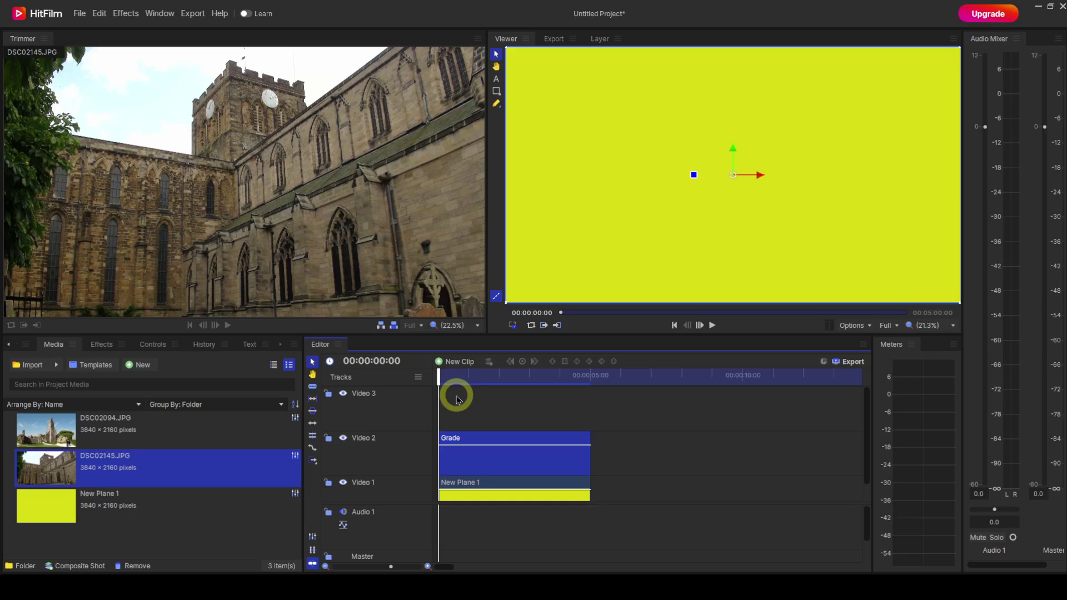
{"action": "left_click", "coordinate": [462, 460]}
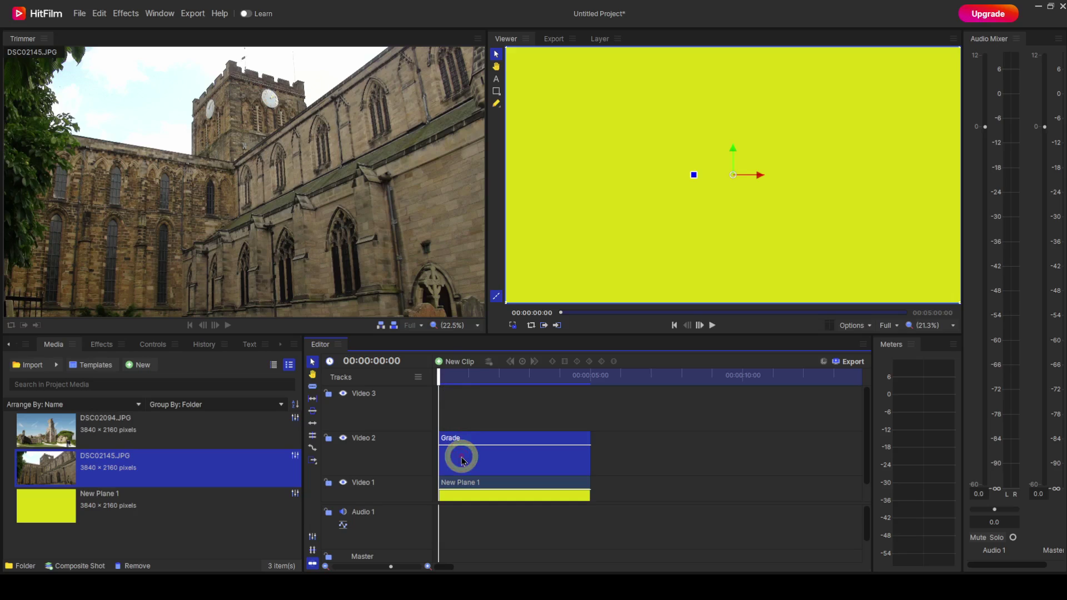
Step: Apply the Hue Shift effect from Color Grading to the grade clip and set its hue shift to 62°
{"action": "left_click", "coordinate": [153, 345]}
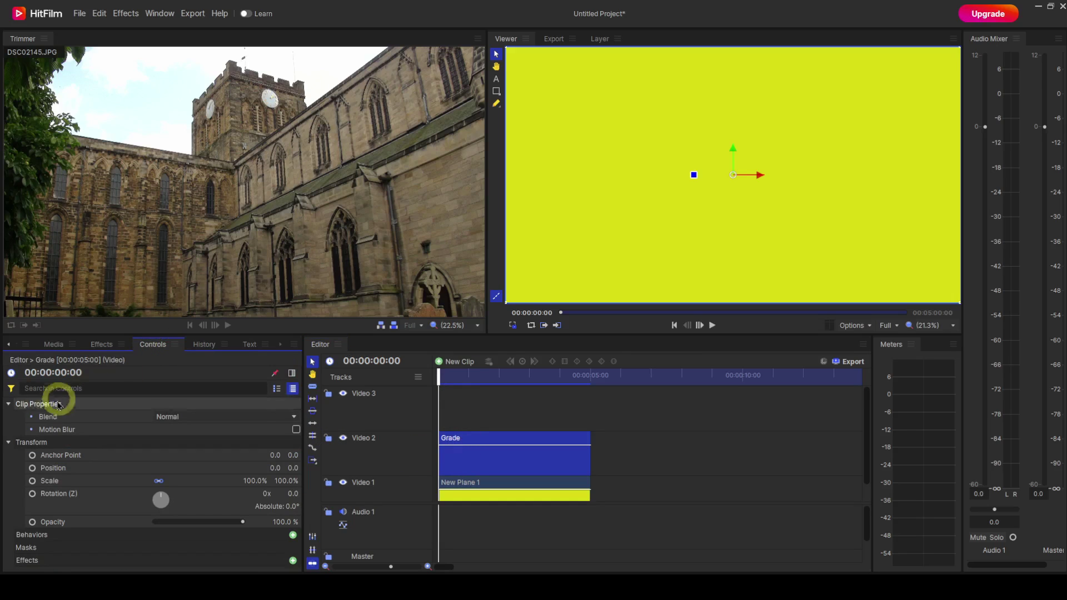
{"action": "left_click", "coordinate": [9, 442]}
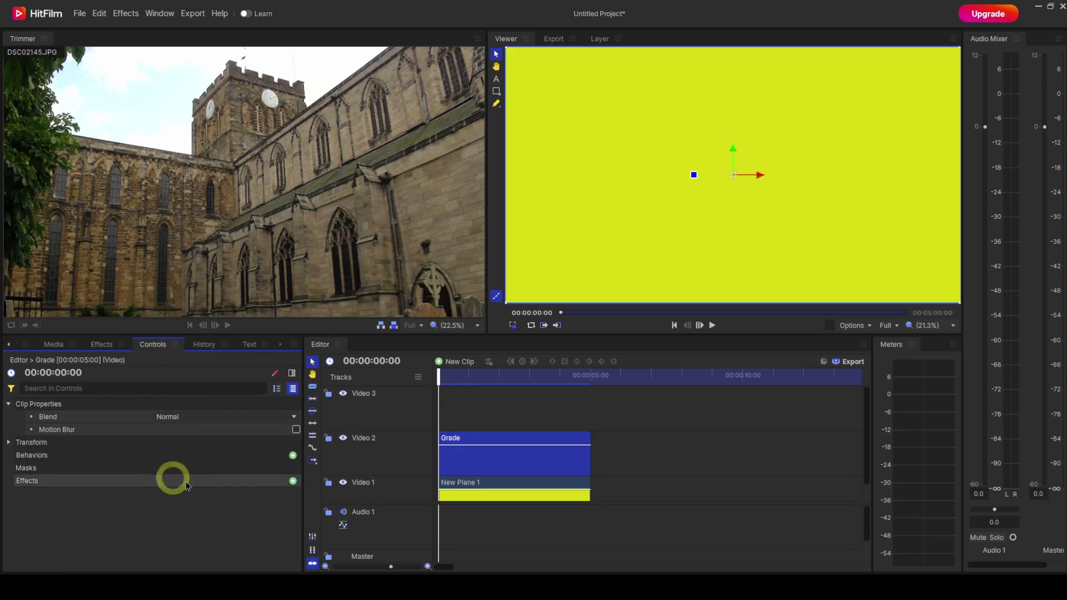
{"action": "left_click", "coordinate": [292, 481]}
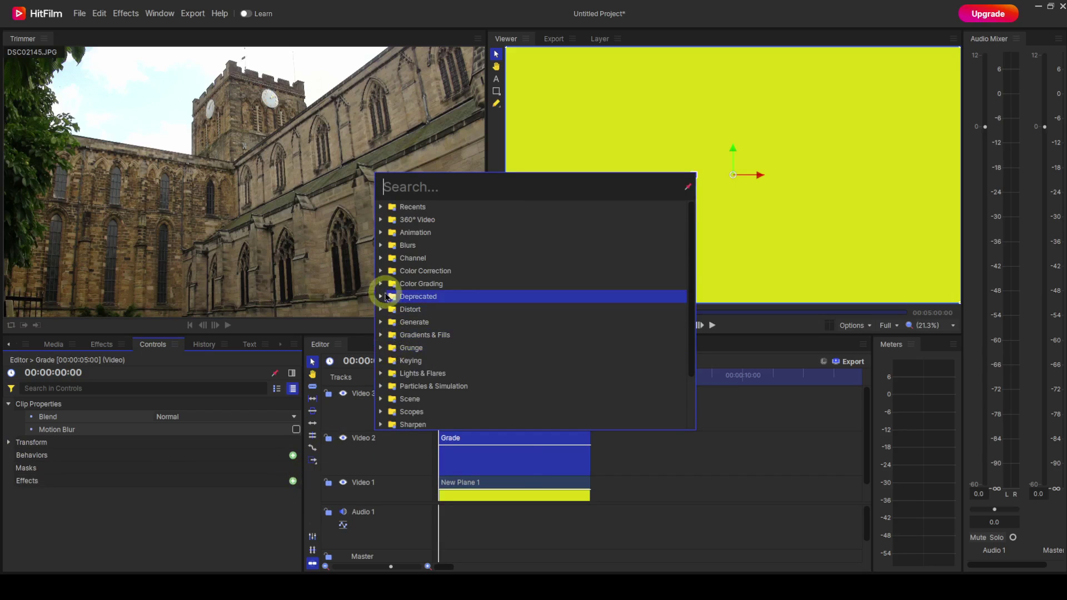
{"action": "left_click", "coordinate": [385, 287]}
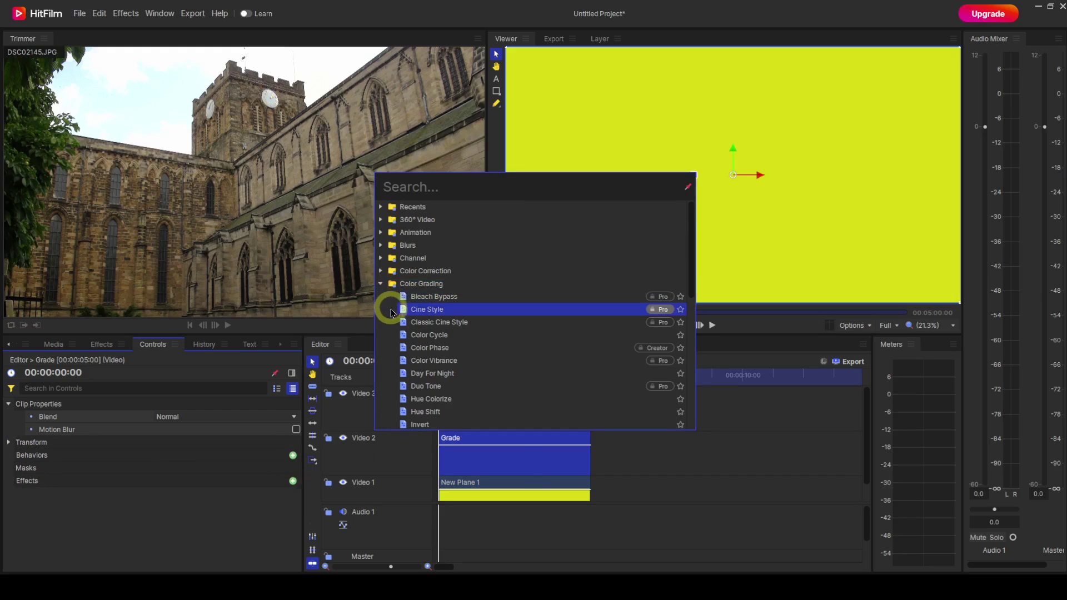
{"action": "left_click", "coordinate": [420, 413]}
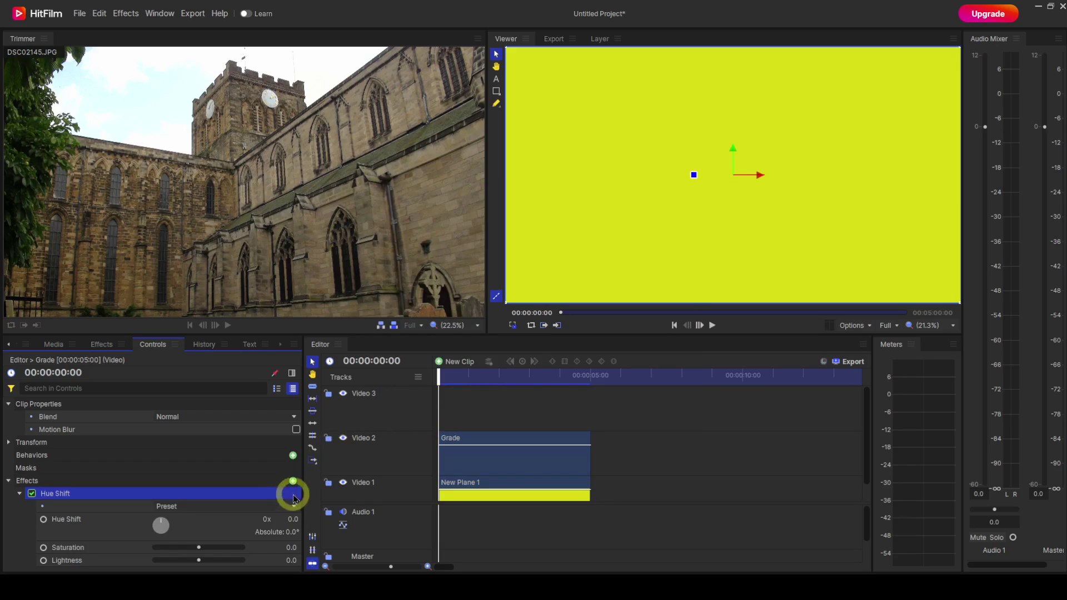
{"action": "left_click_drag", "start_coordinate": [292, 519], "coordinate": [291, 519]}
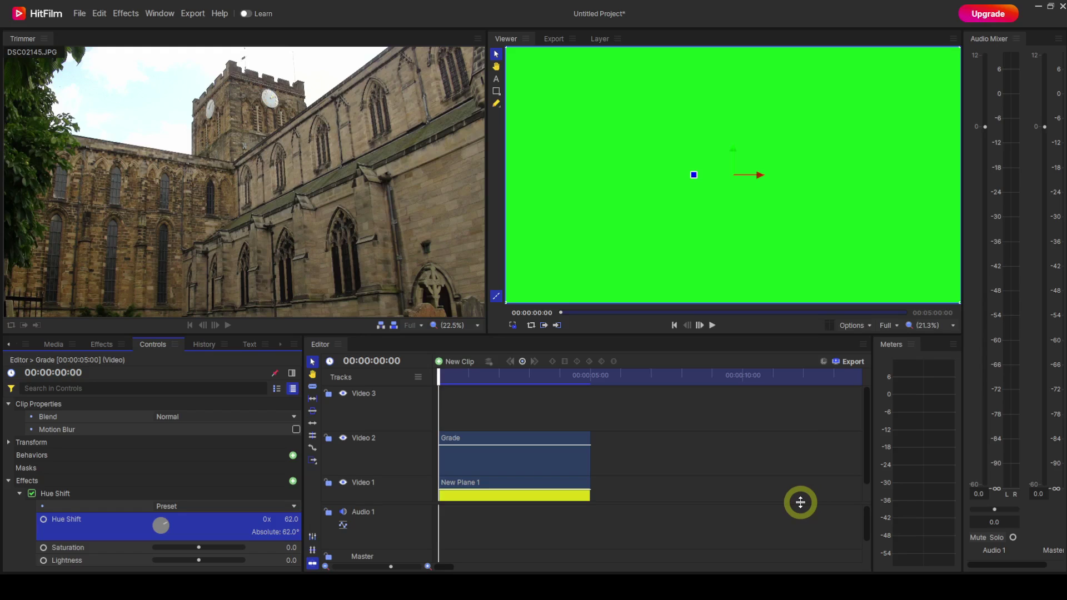
Step: Remove the grade clip from Video 2
{"action": "left_click", "coordinate": [493, 465]}
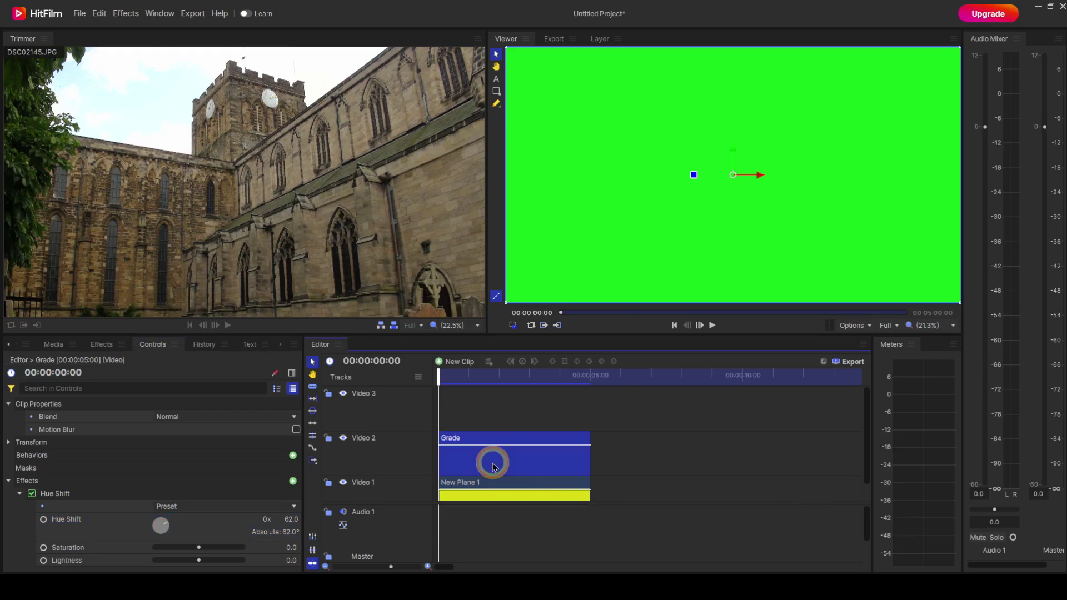
{"action": "right_click", "coordinate": [493, 467]}
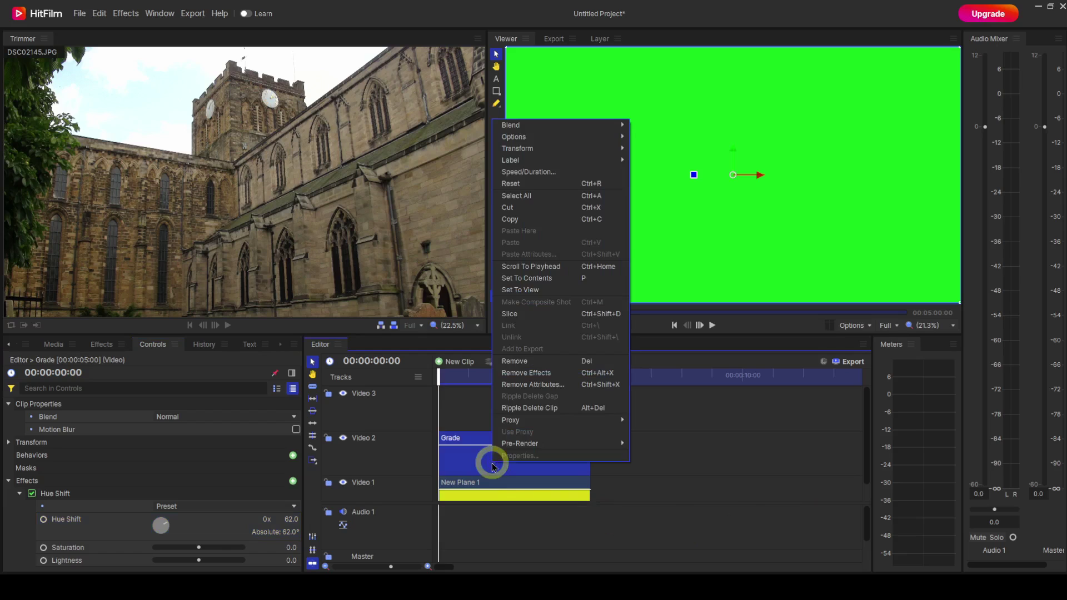
{"action": "left_click", "coordinate": [504, 361]}
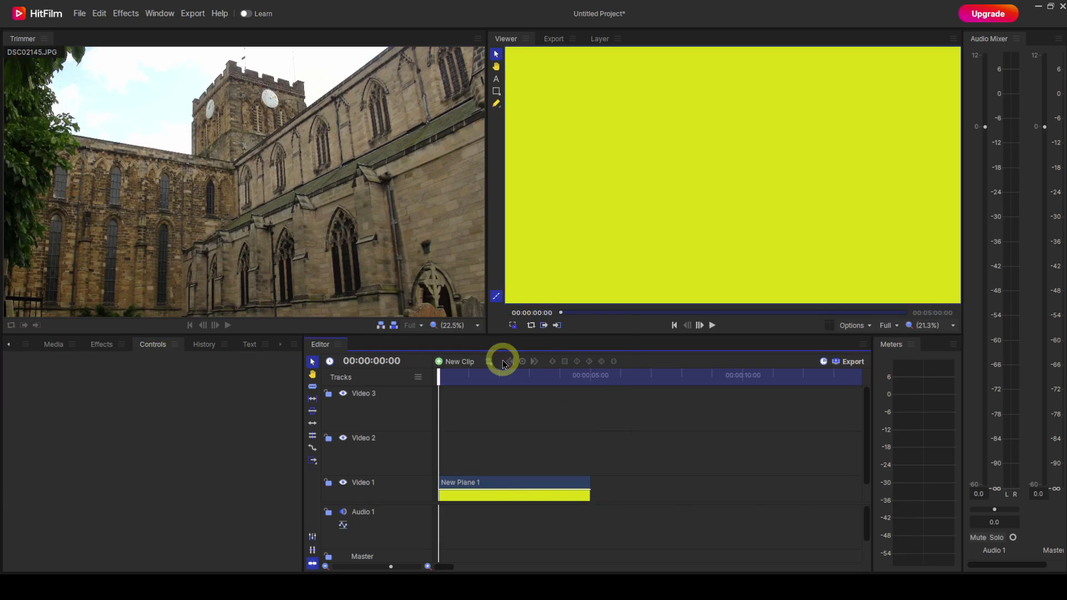
Step: Make a composite shot from the yellow plane clip, taking properties from the selected clip and leaving effects and transforms in the editor
{"action": "right_click", "coordinate": [507, 499]}
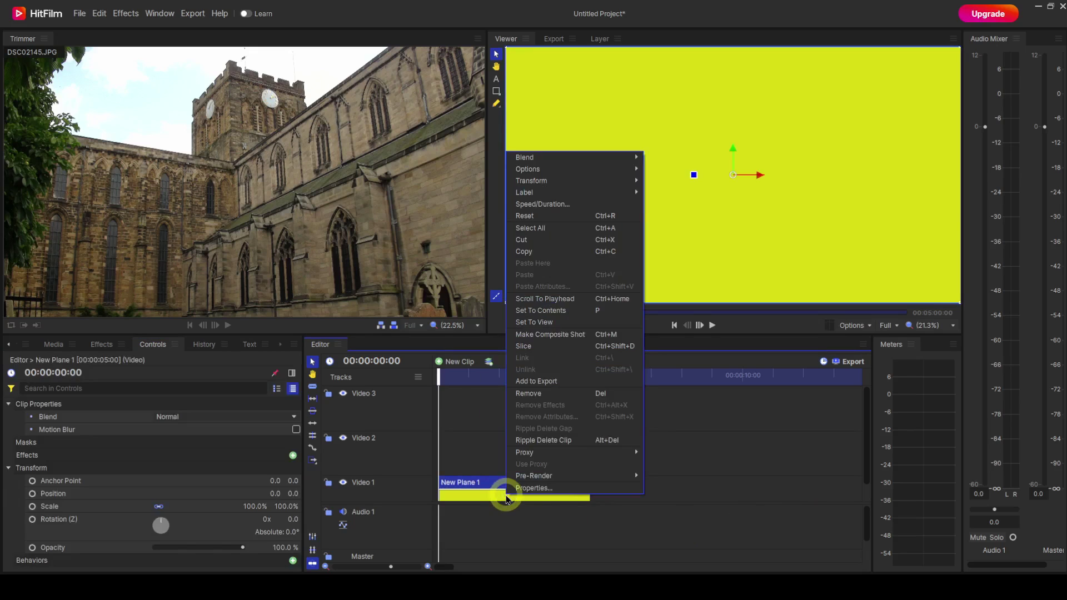
{"action": "left_click", "coordinate": [545, 335]}
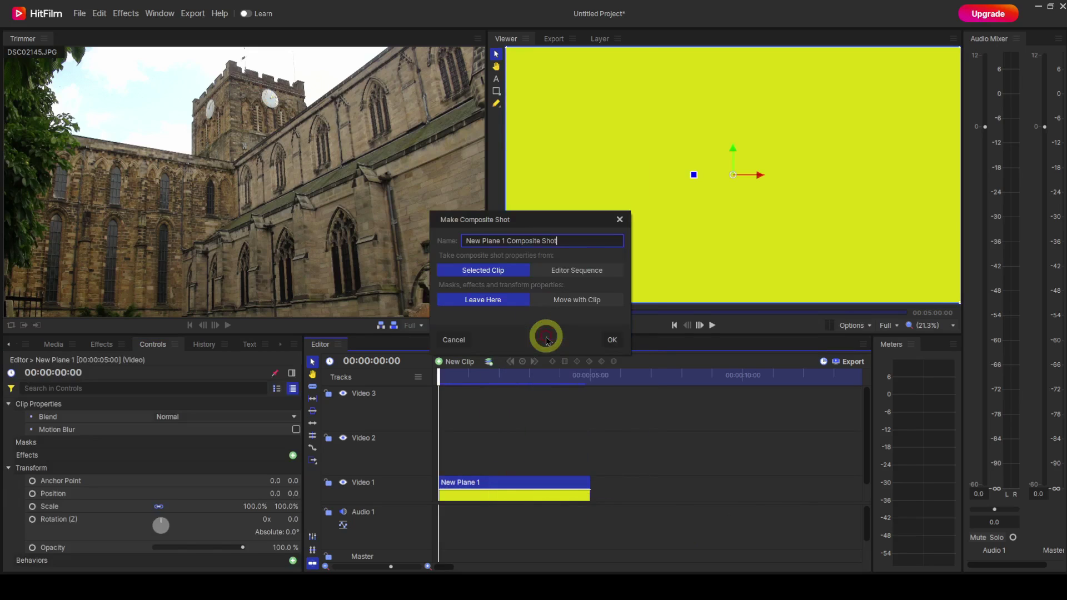
{"action": "left_click", "coordinate": [611, 339]}
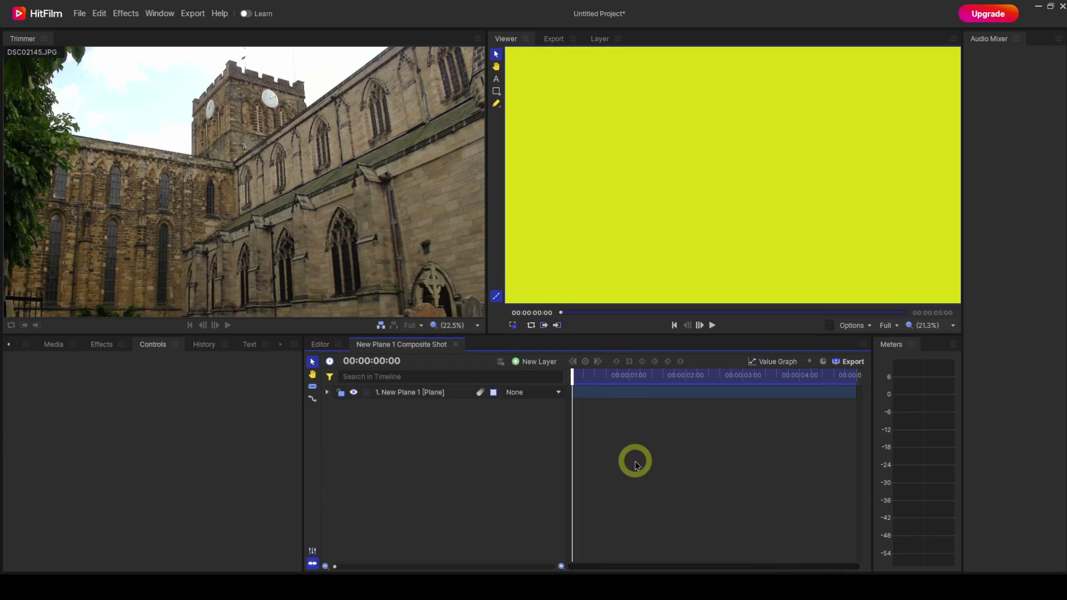
Step: Add a point layer to the composite shot and parent the yellow plane layer to it
{"action": "left_click", "coordinate": [539, 363]}
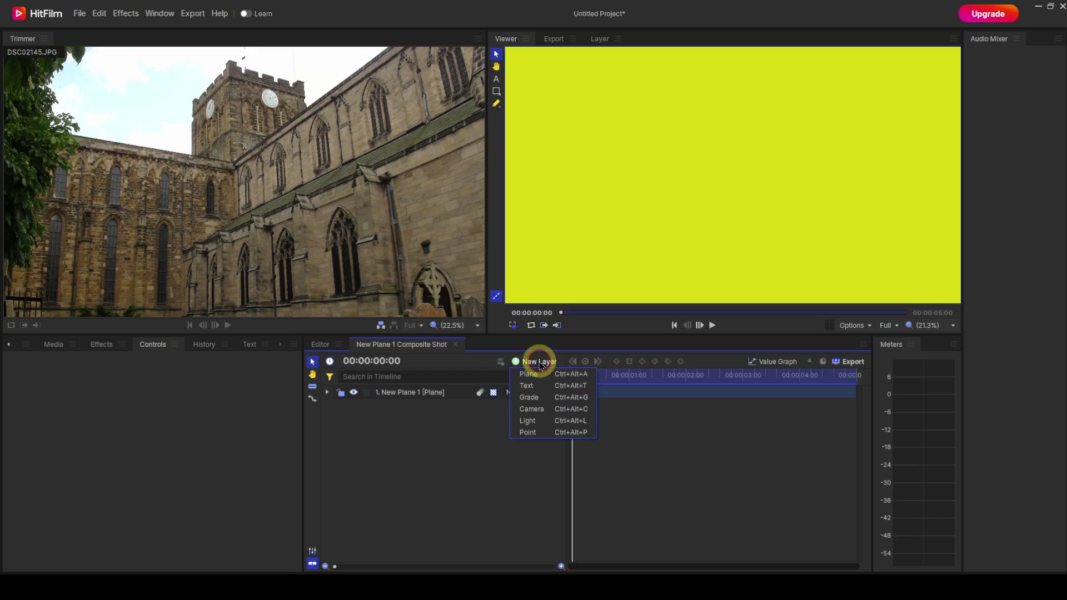
{"action": "left_click", "coordinate": [544, 437]}
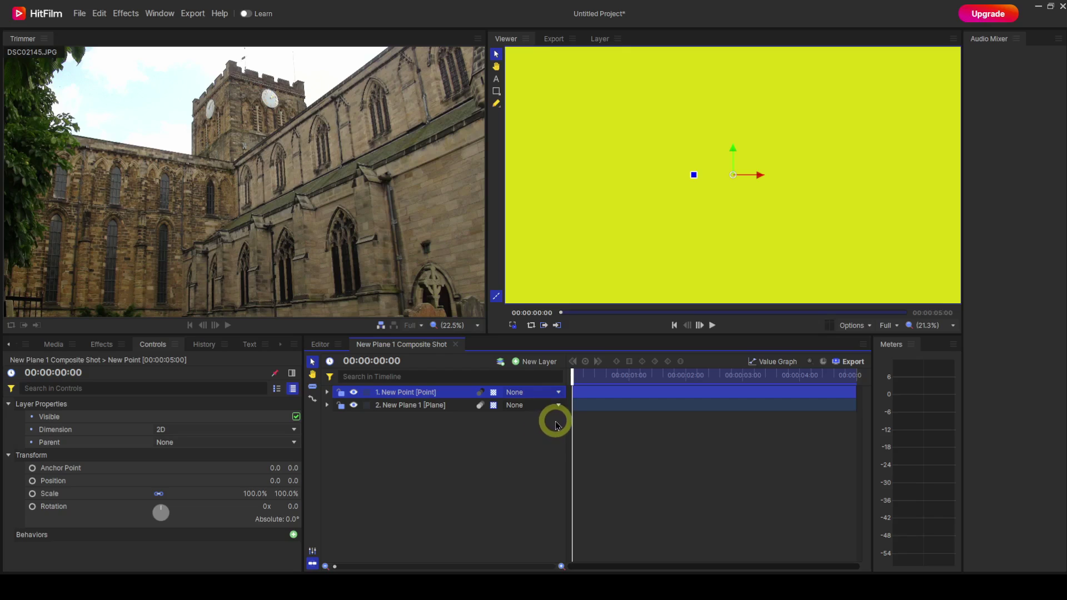
{"action": "left_click", "coordinate": [558, 405]}
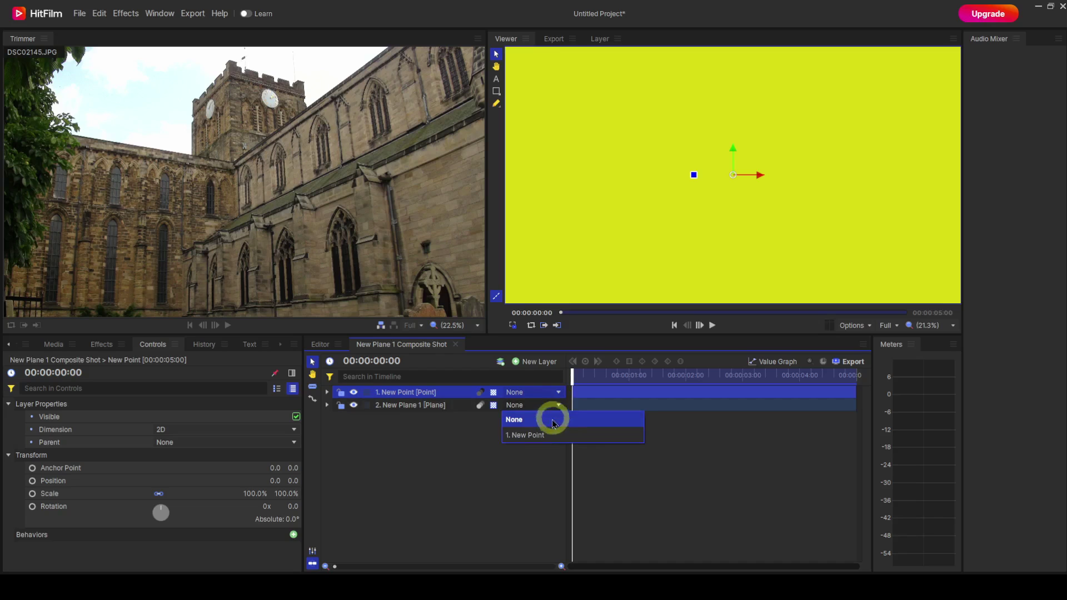
{"action": "left_click", "coordinate": [542, 438]}
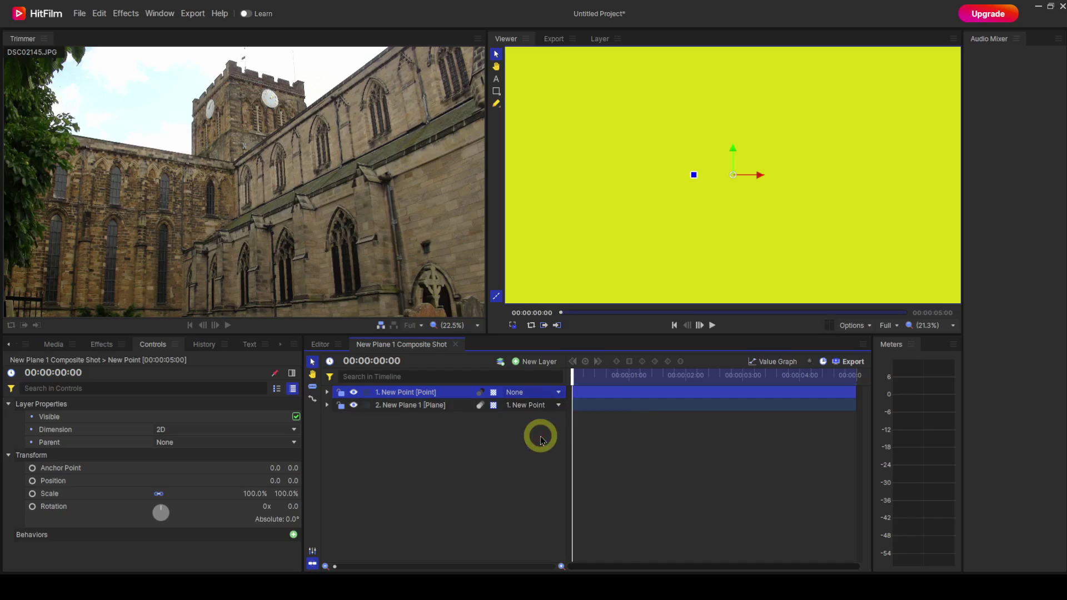
Step: Set the point layer's X position to -73, its scale to 57% and its rotation to -82°
{"action": "left_click", "coordinate": [441, 393]}
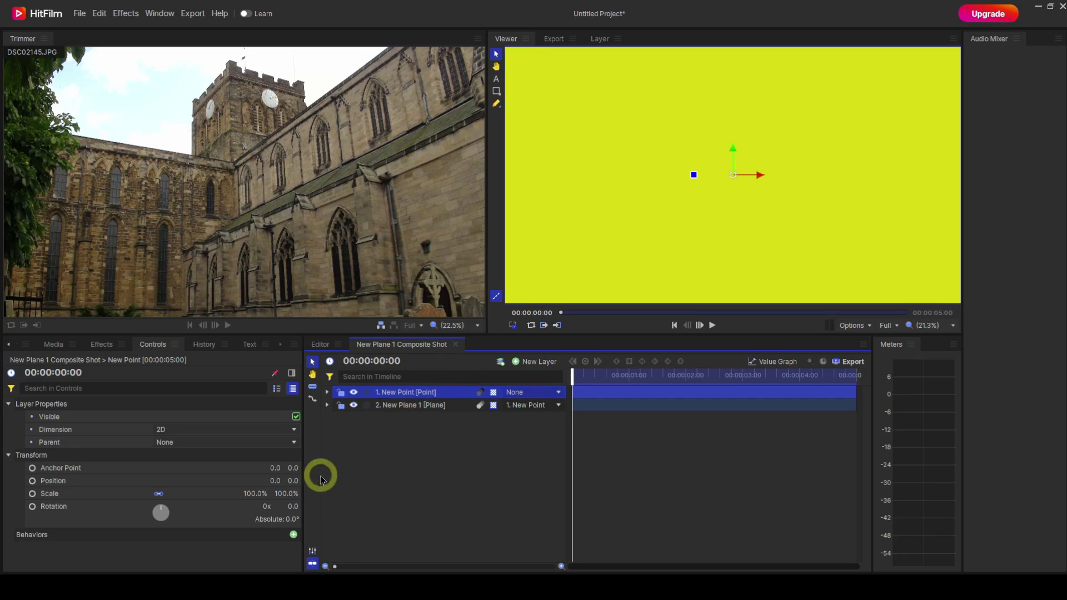
{"action": "left_click_drag", "start_coordinate": [280, 484], "coordinate": [292, 506]}
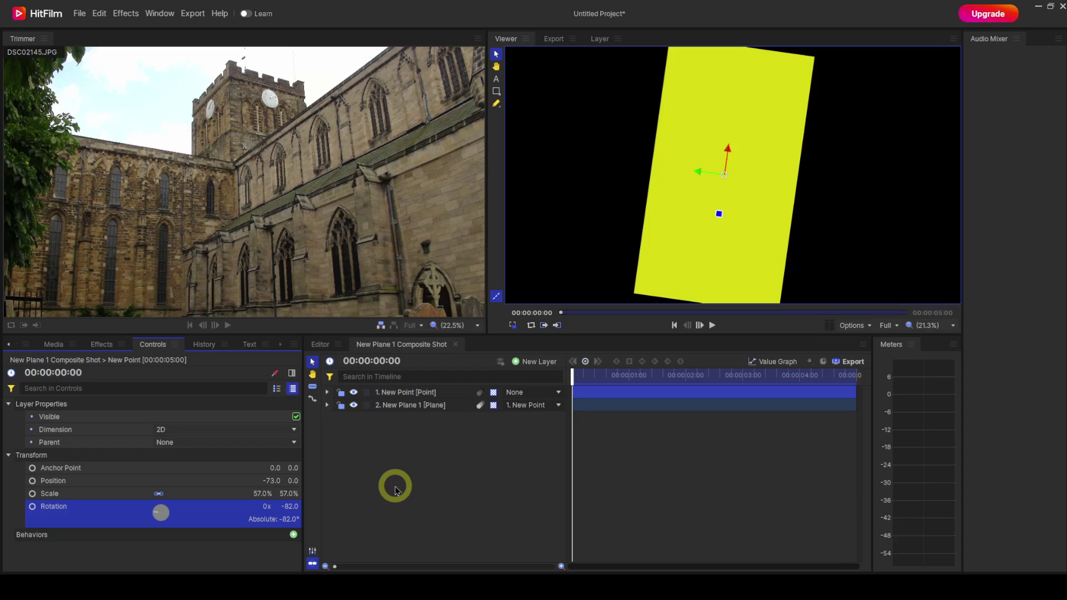
Step: Reset the point layer's transform and set its scale to 50%
{"action": "left_click", "coordinate": [94, 458]}
{"action": "right_click", "coordinate": [101, 461]}
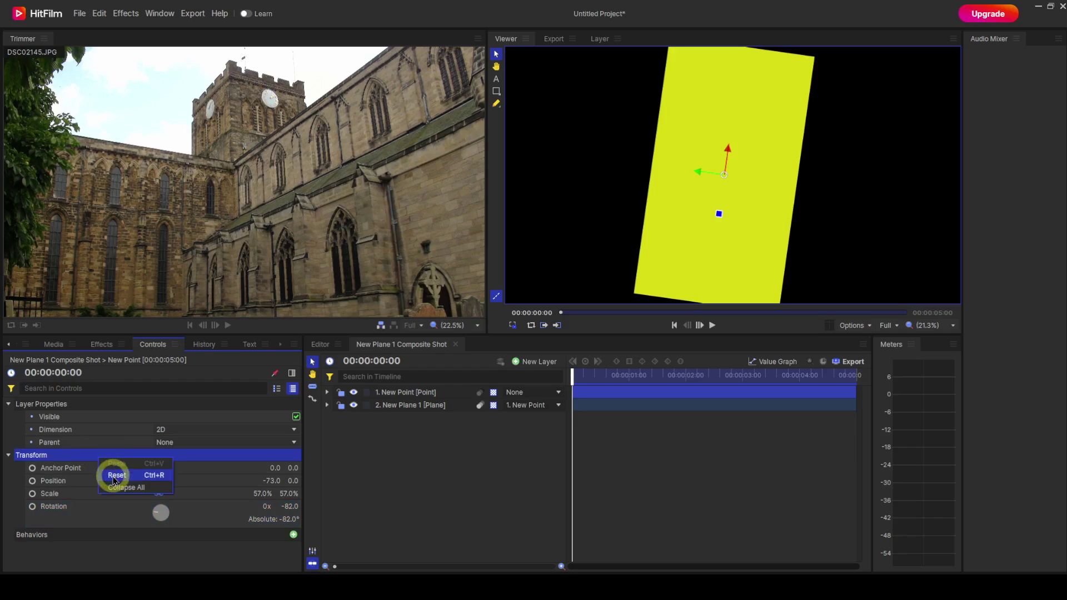
{"action": "left_click", "coordinate": [115, 476]}
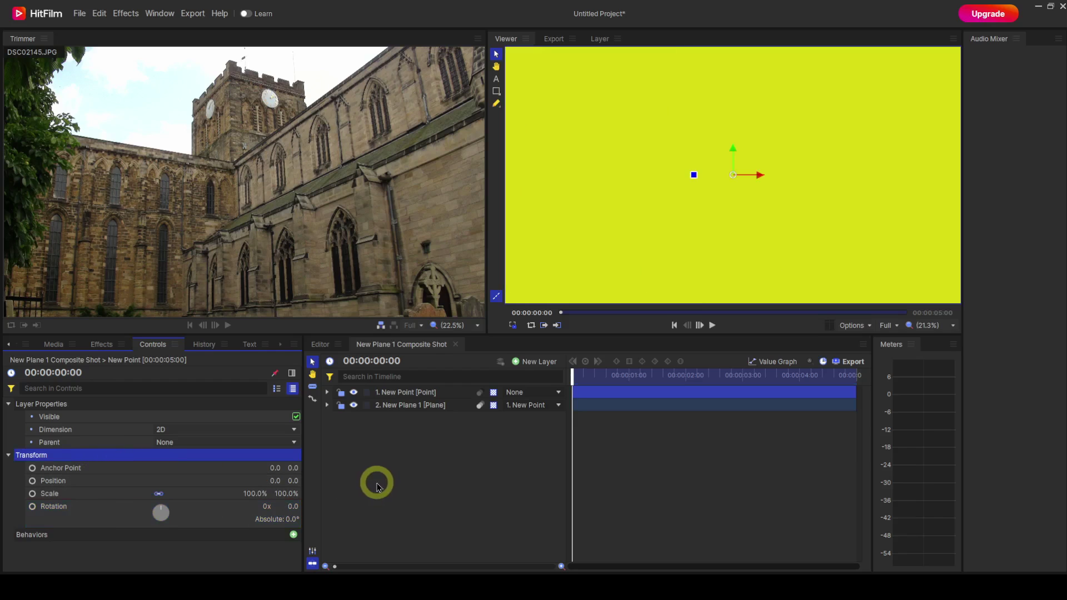
{"action": "left_click_drag", "start_coordinate": [286, 493], "coordinate": [289, 493]}
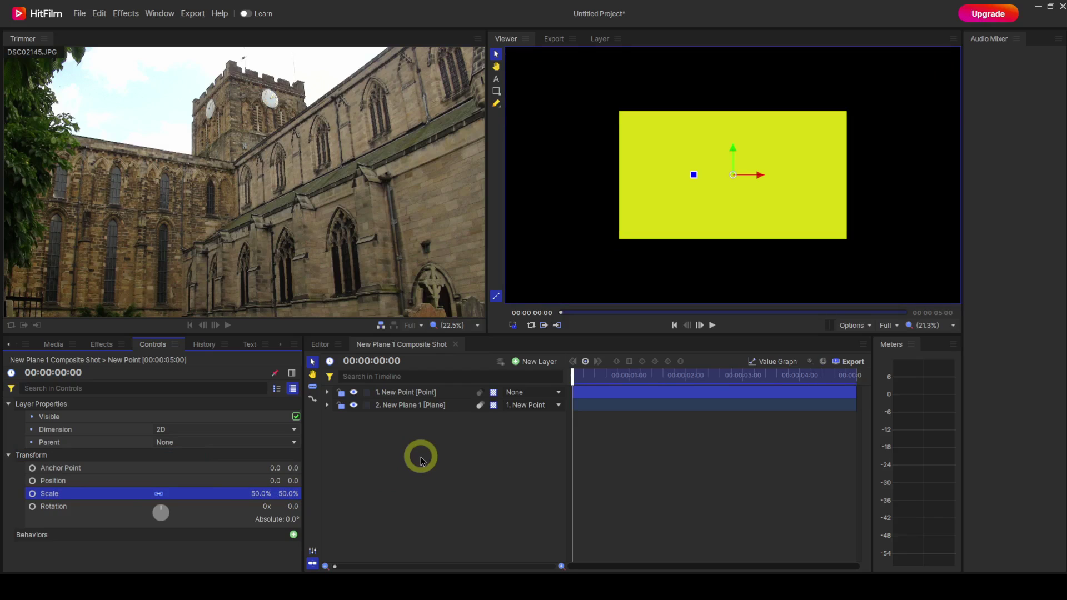
Step: Add a camera layer to the composite shot and orbit the camera to about -346, 385, 3697
{"action": "left_click", "coordinate": [535, 362]}
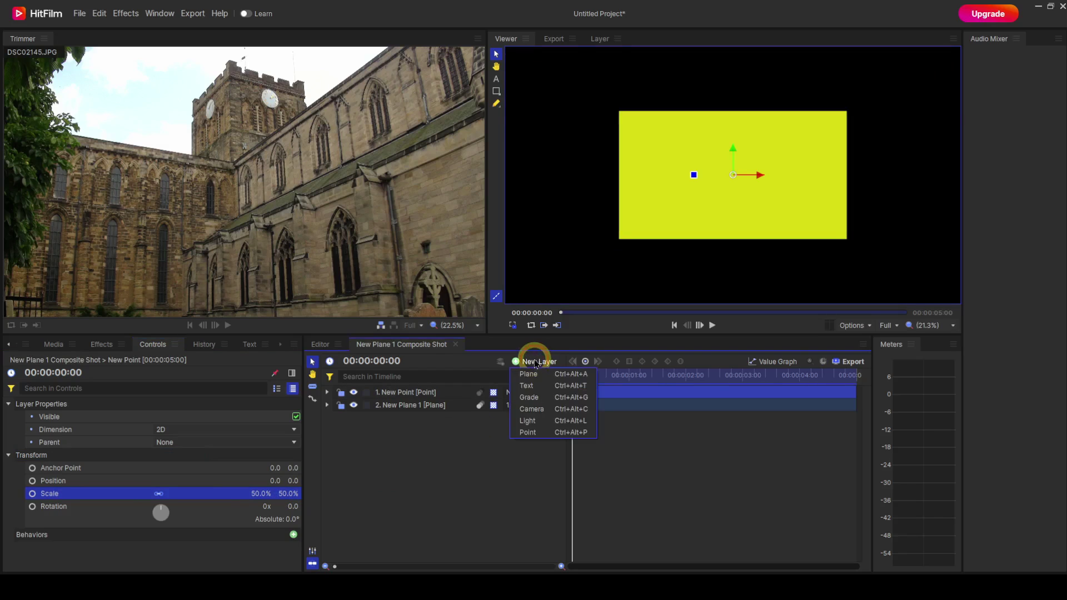
{"action": "left_click", "coordinate": [536, 409]}
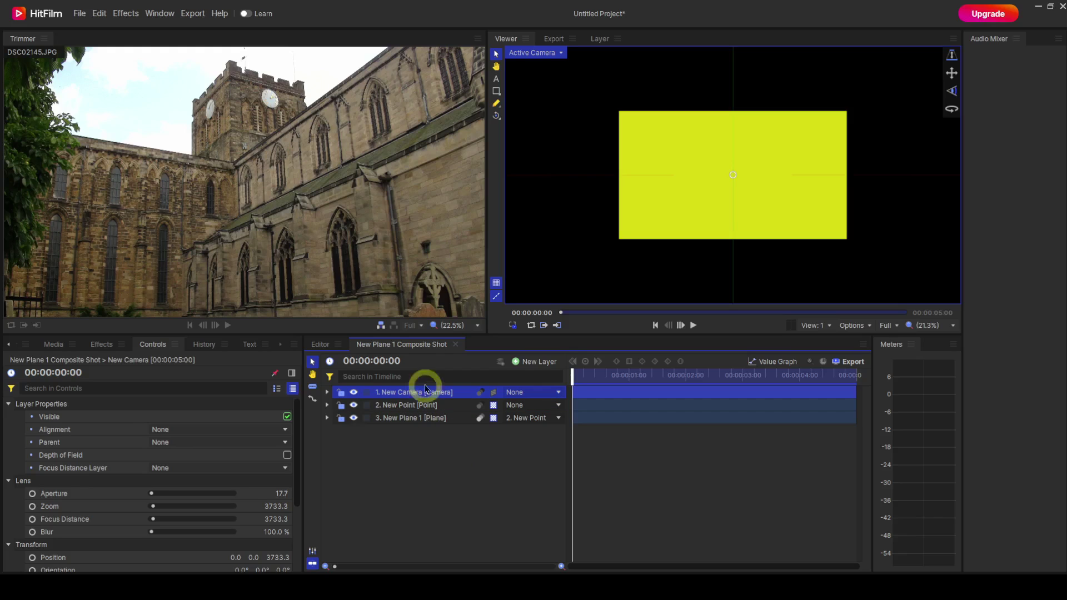
{"action": "left_click", "coordinate": [496, 116]}
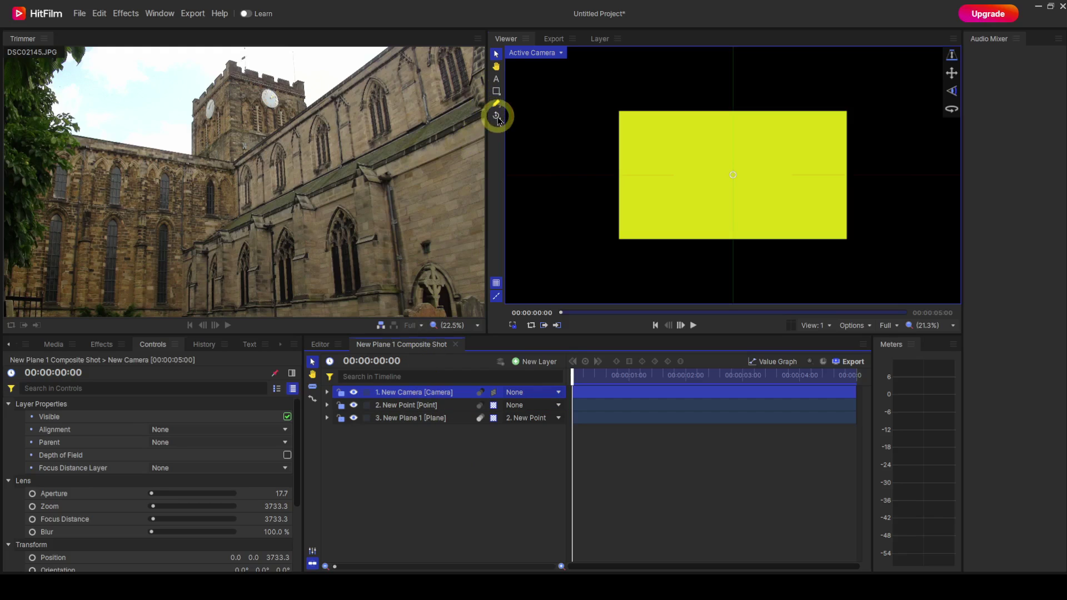
{"action": "left_click_drag", "start_coordinate": [686, 182], "coordinate": [701, 203]}
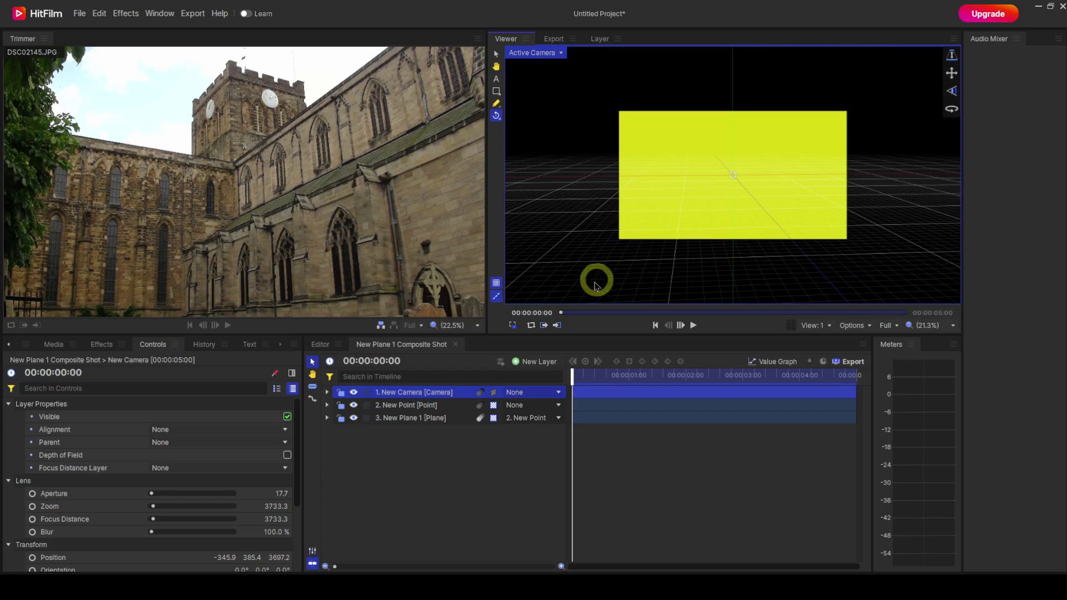
Step: Convert the point and plane layers to 3D planes and orbit the camera to about -1176, 656, 3482
{"action": "left_click", "coordinate": [493, 405]}
{"action": "left_click", "coordinate": [505, 430]}
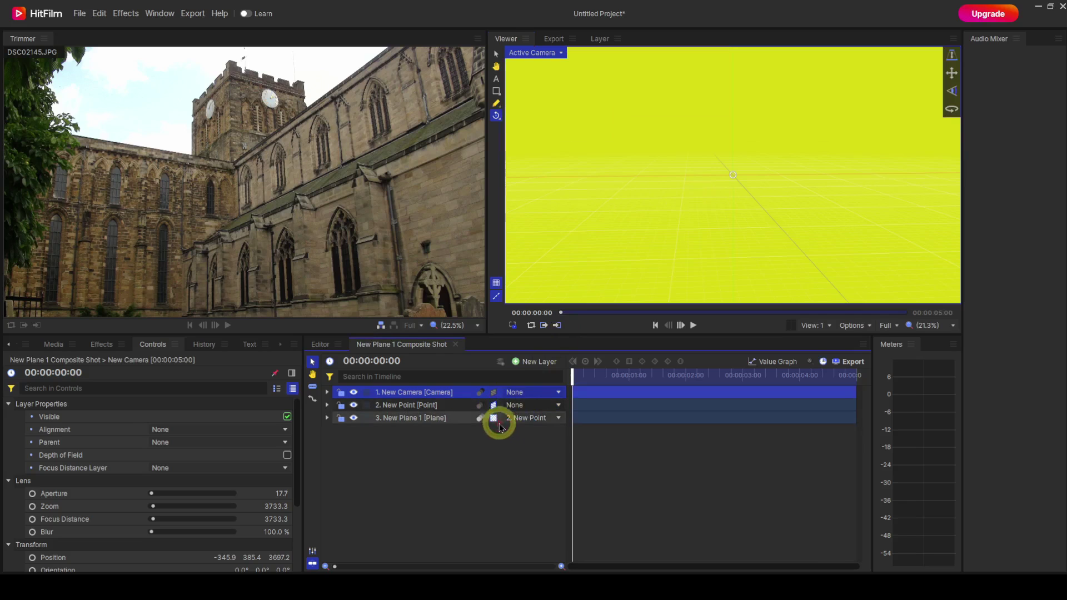
{"action": "left_click", "coordinate": [493, 418]}
{"action": "left_click", "coordinate": [499, 431]}
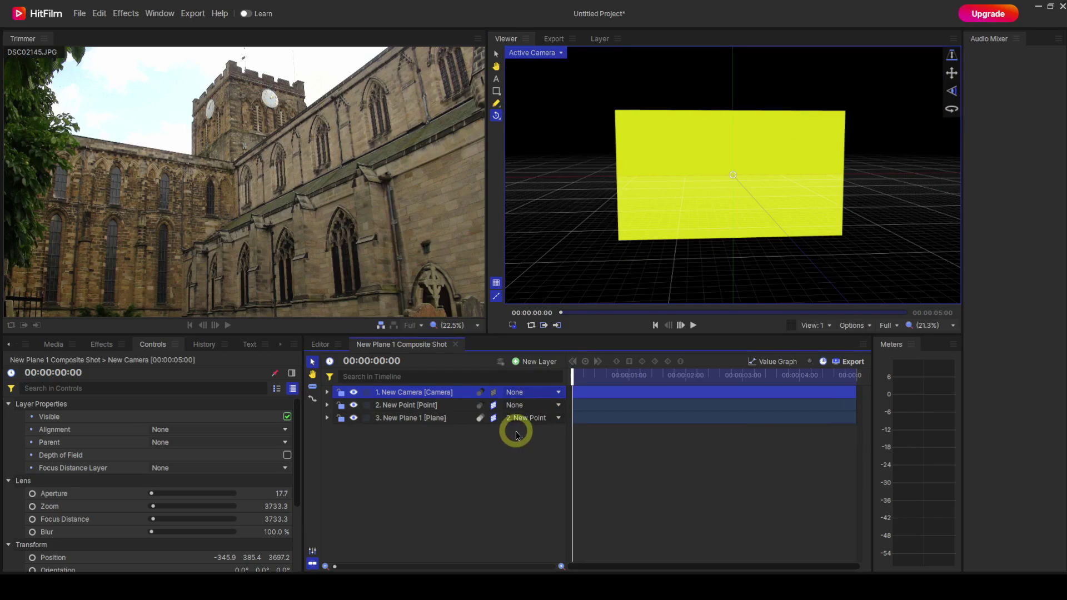
{"action": "left_click", "coordinate": [496, 115]}
{"action": "left_click_drag", "start_coordinate": [614, 192], "coordinate": [576, 216]}
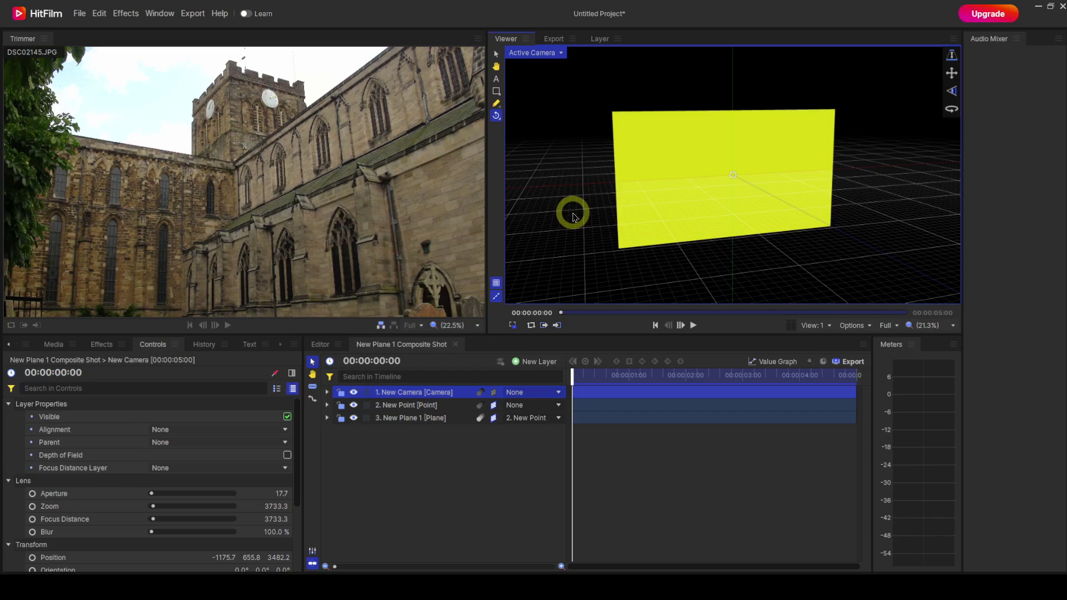
Step: Remove the camera layer, accepting that all 3D layers are converted to 2D
{"action": "right_click", "coordinate": [434, 396]}
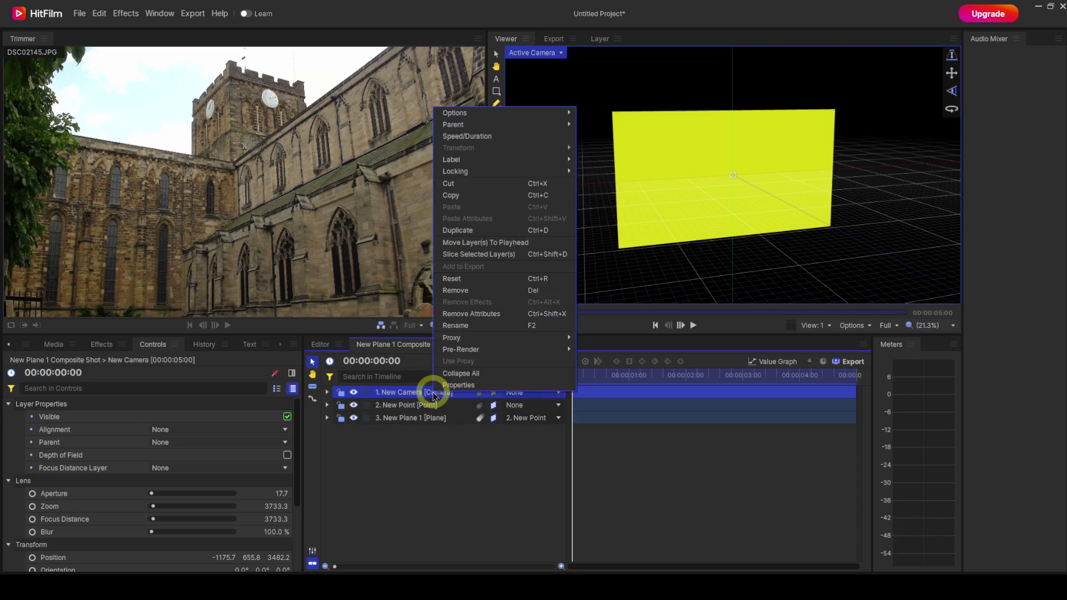
{"action": "left_click", "coordinate": [455, 291]}
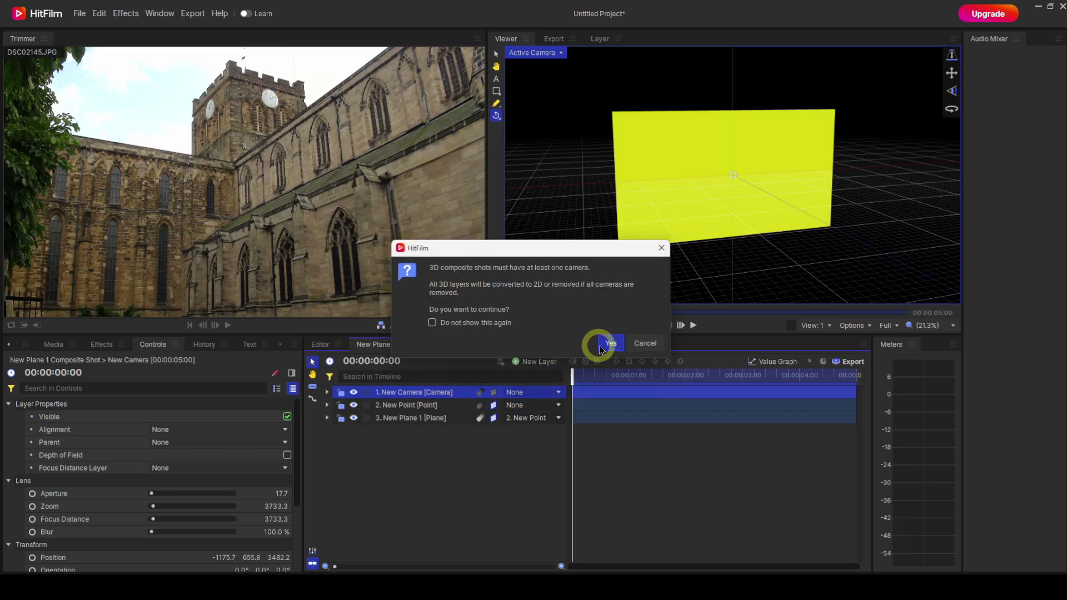
{"action": "left_click", "coordinate": [609, 343]}
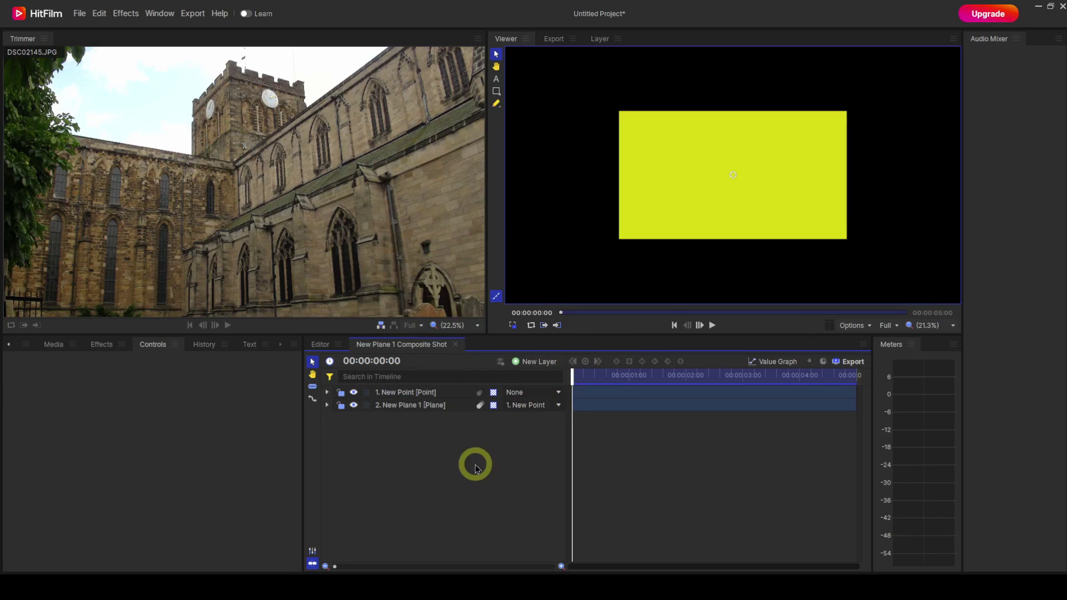
Step: Add a light layer to the composite shot together with the camera it requires
{"action": "left_click", "coordinate": [517, 362]}
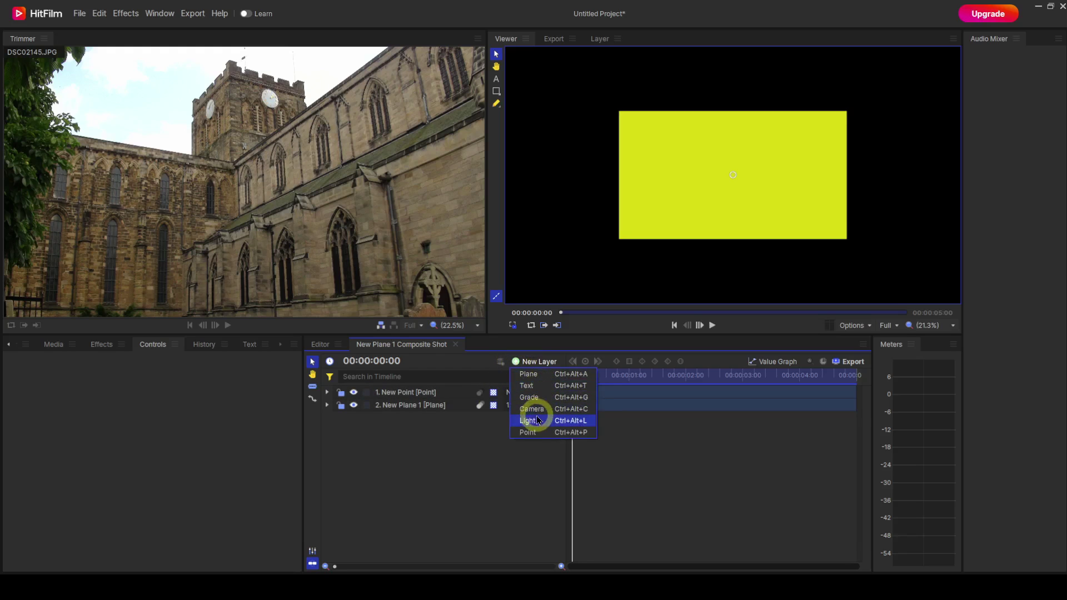
{"action": "left_click", "coordinate": [535, 422]}
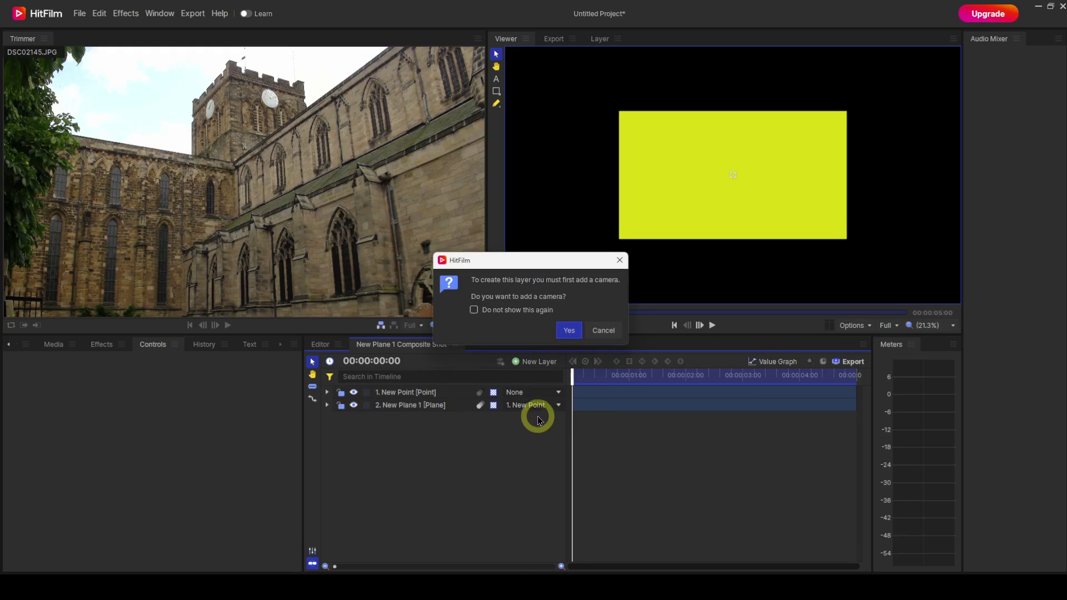
{"action": "left_click", "coordinate": [569, 332]}
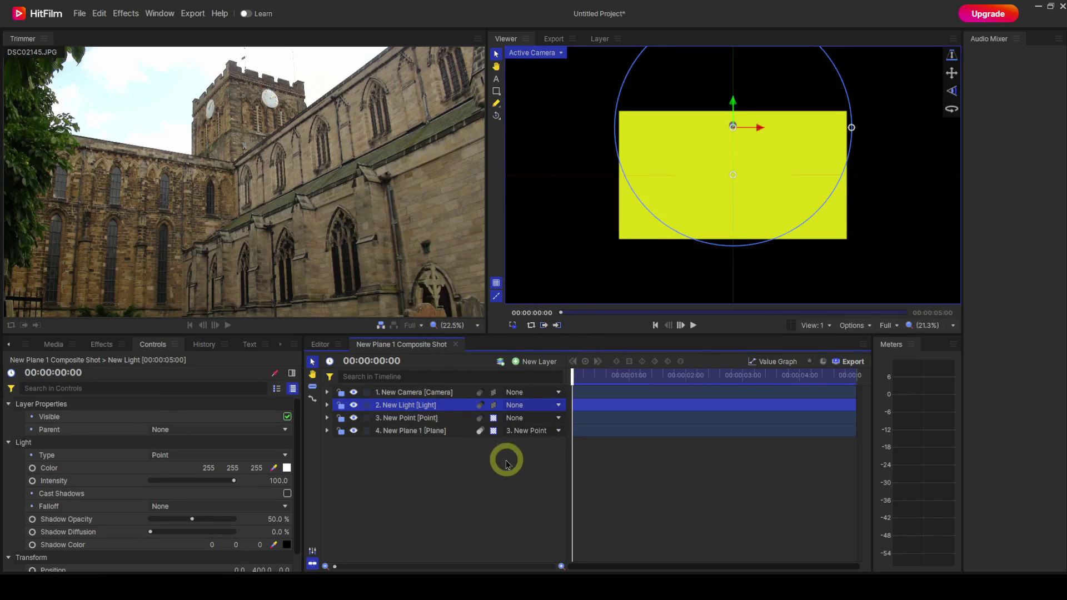
Step: Convert the point layer and the yellow plane layer from 2D to 3D planes
{"action": "left_click", "coordinate": [492, 419]}
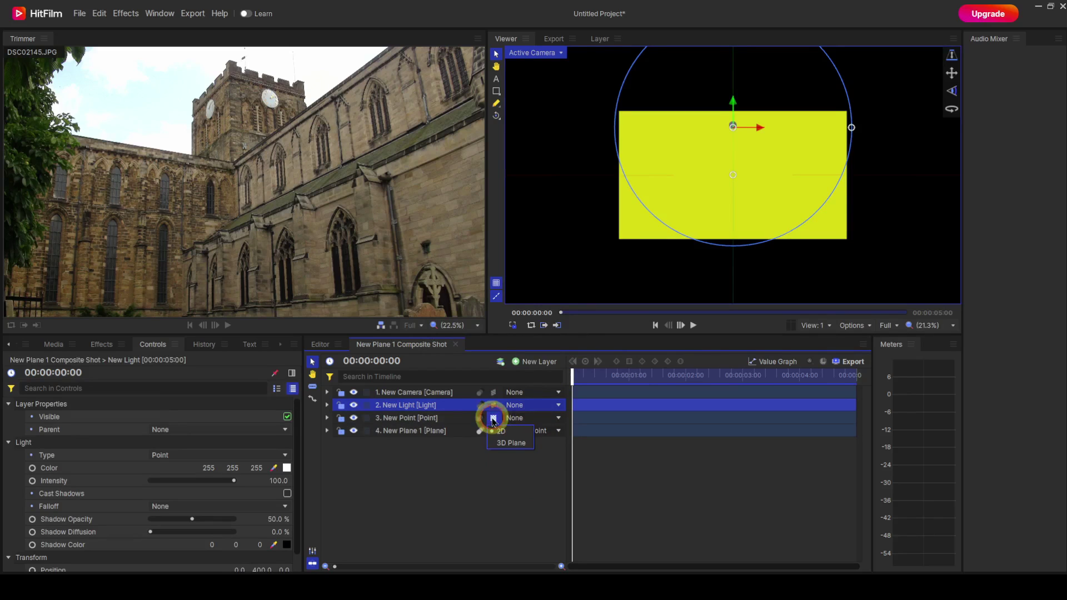
{"action": "left_click", "coordinate": [501, 448]}
{"action": "left_click", "coordinate": [492, 431]}
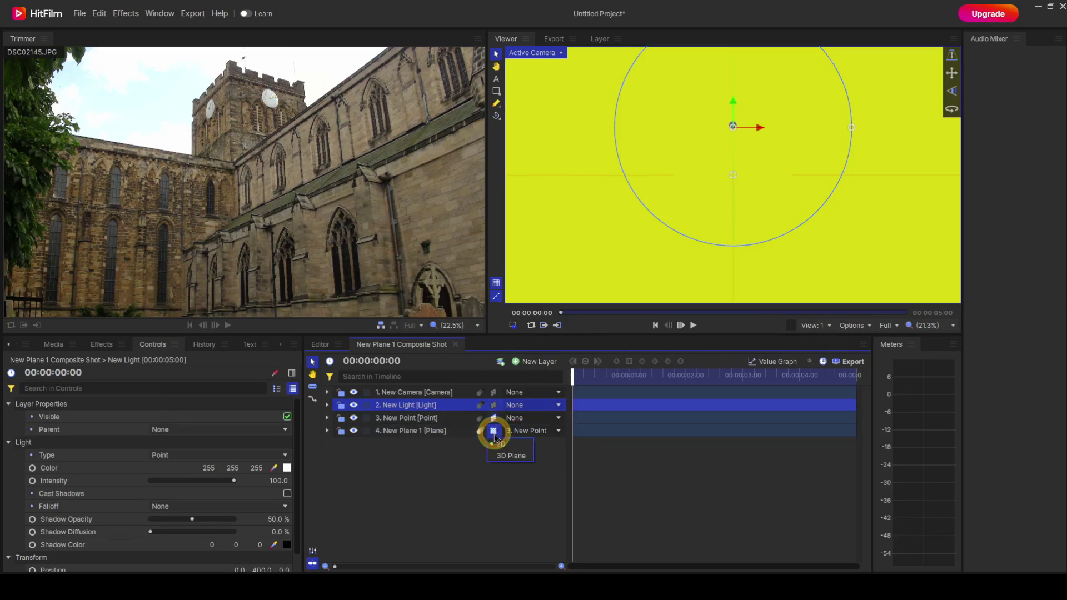
{"action": "left_click", "coordinate": [506, 454]}
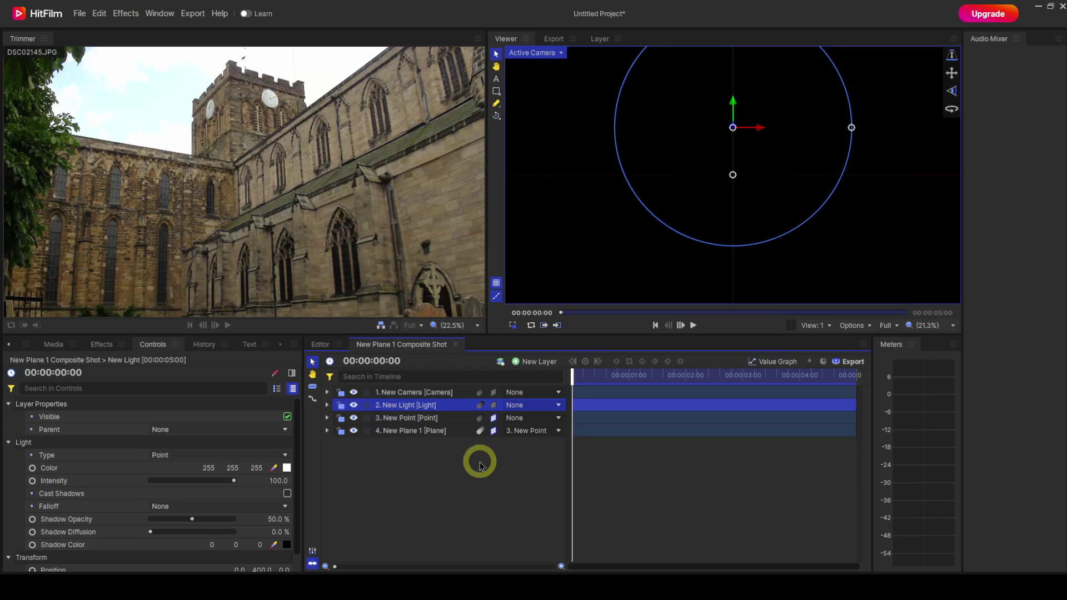
Step: Collapse the light layer's Light properties and set its Z position to 117
{"action": "left_click", "coordinate": [10, 442]}
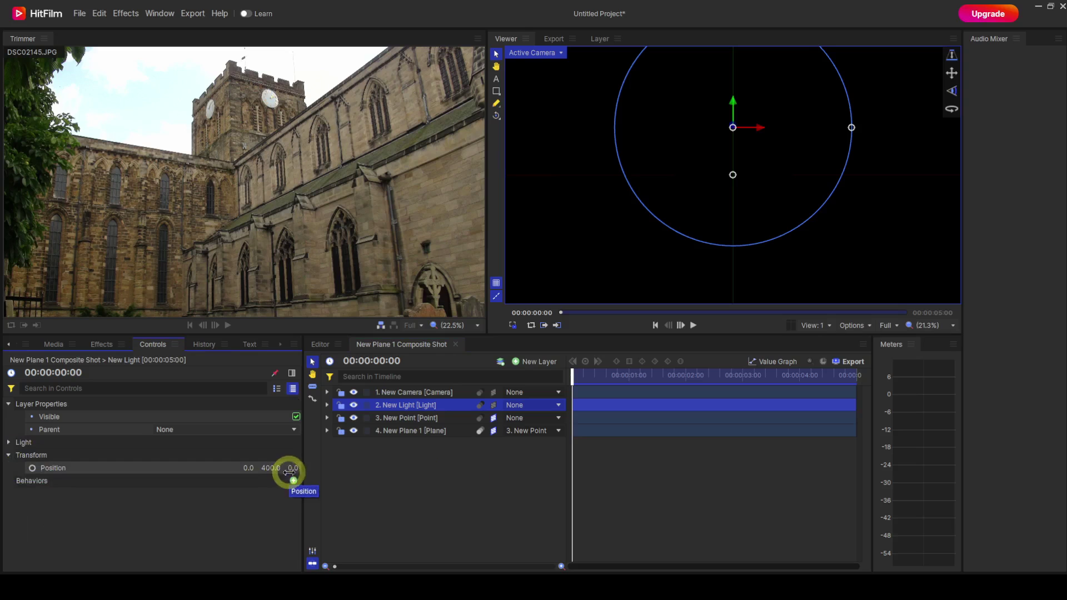
{"action": "left_click_drag", "start_coordinate": [293, 468], "coordinate": [293, 474]}
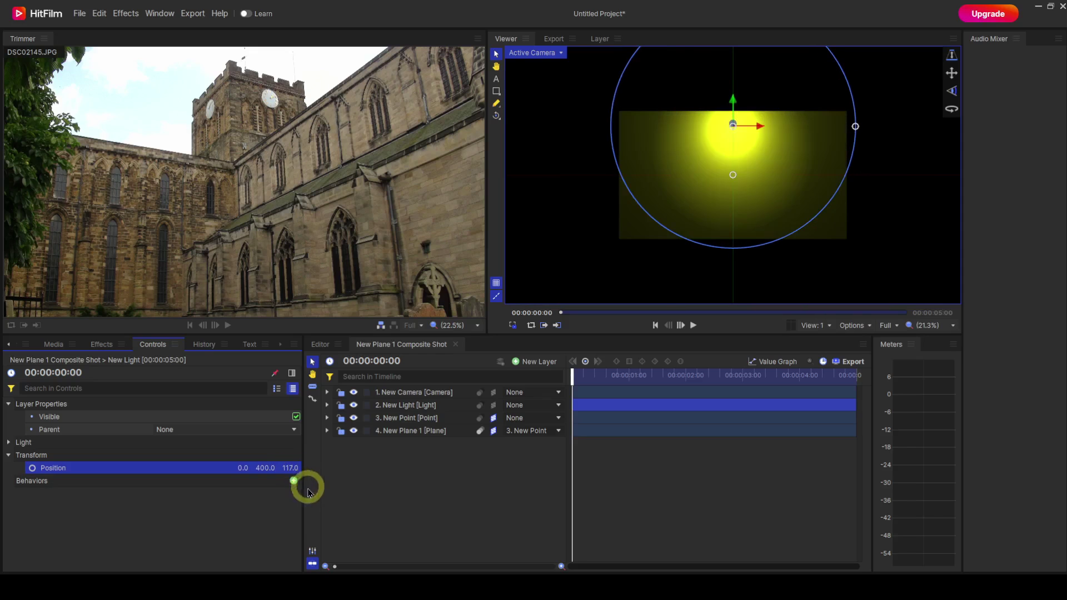